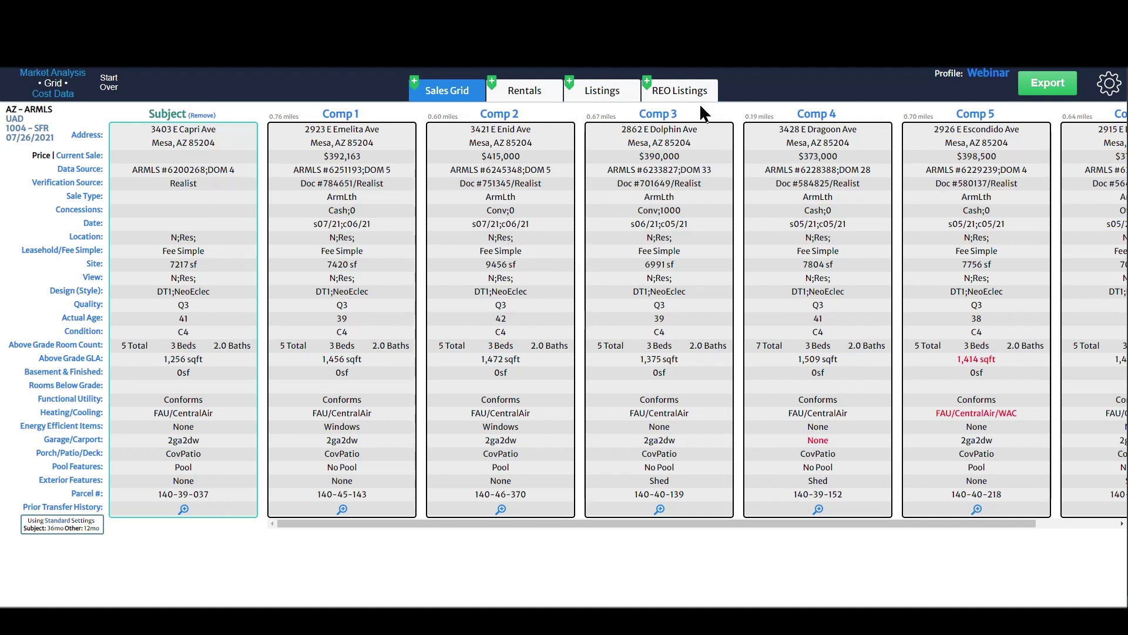
Review the REO listings and the sales grid, and bring up the cost approach data for the subject and comparables.
{"action": "left_click", "coordinate": [684, 92]}
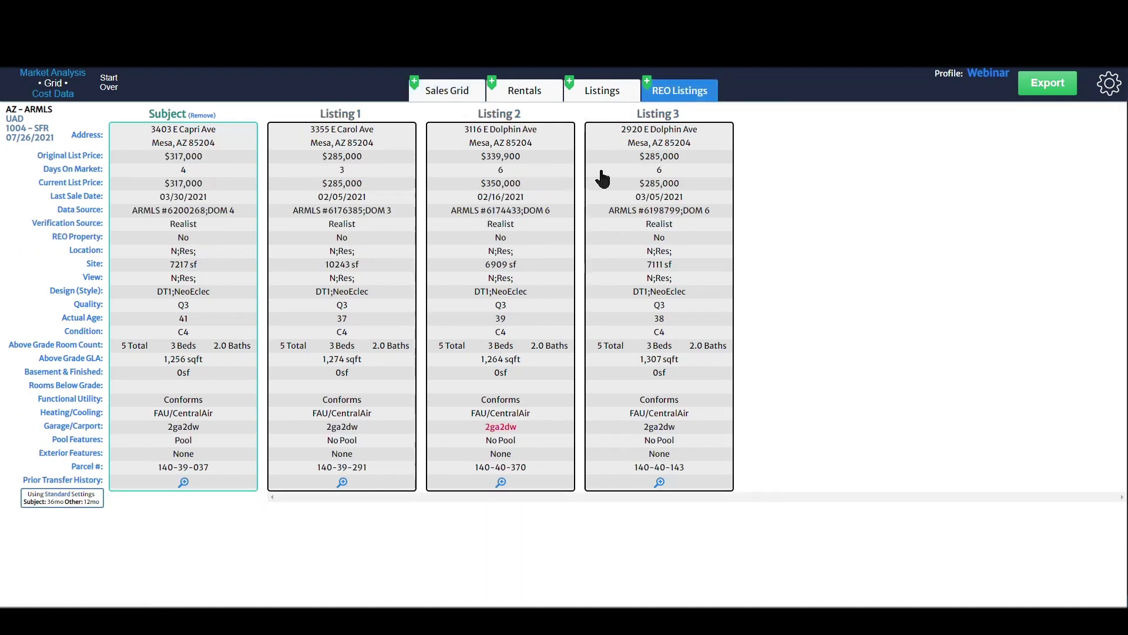
{"action": "left_click", "coordinate": [448, 94]}
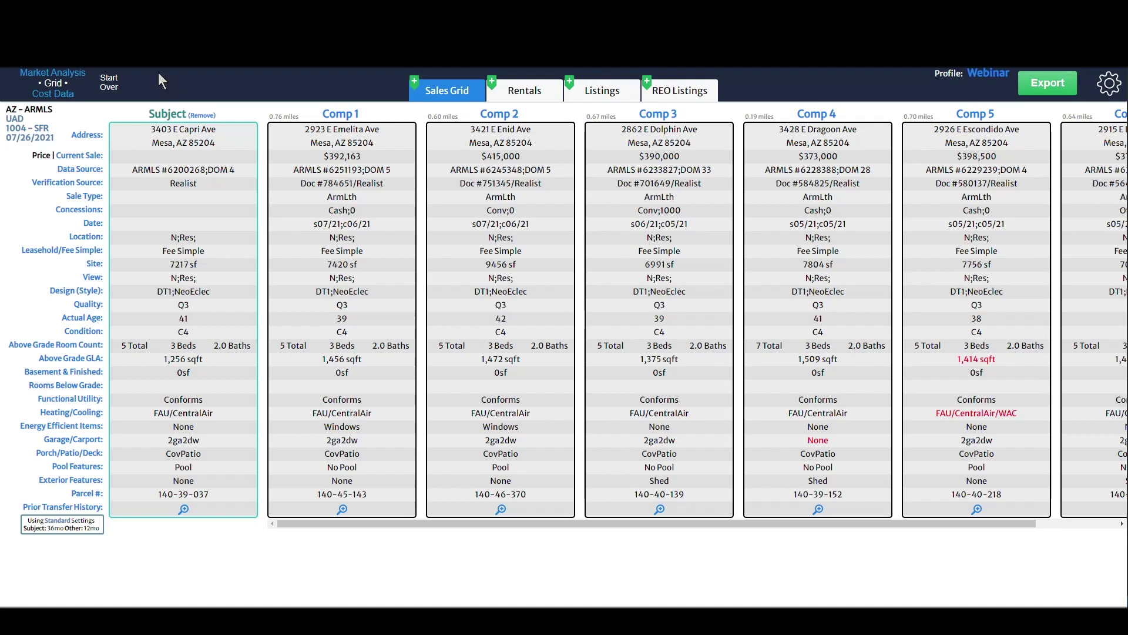
{"action": "left_click", "coordinate": [54, 94]}
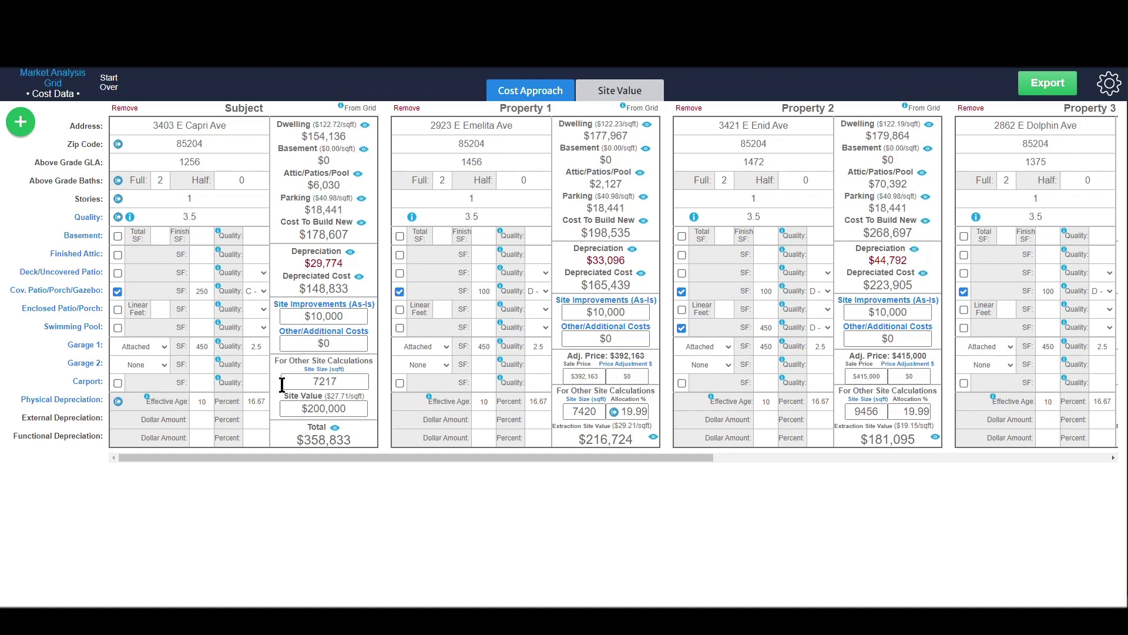
Examine the market analysis in the Legacy (1004MC) view and the Trend Dashboard, ending on the Legacy (1004MC) view.
{"action": "left_click", "coordinate": [56, 77]}
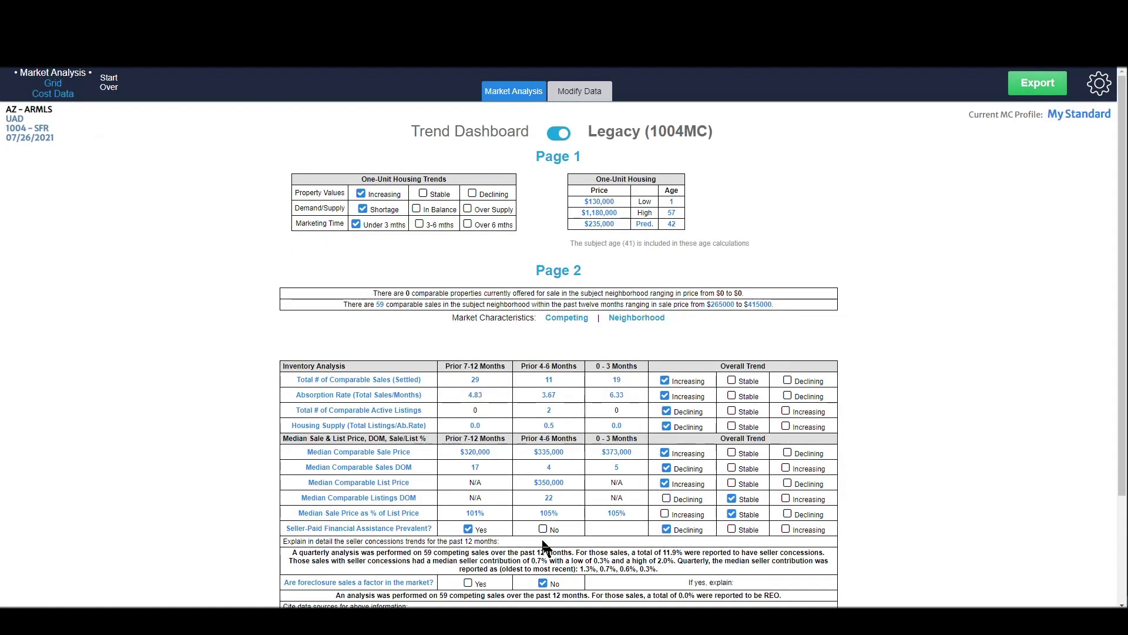
{"action": "scroll", "coordinate": [427, 438], "scroll_direction": "down", "scroll_amount": 1}
{"action": "scroll", "coordinate": [429, 442], "scroll_direction": "down", "scroll_amount": 1}
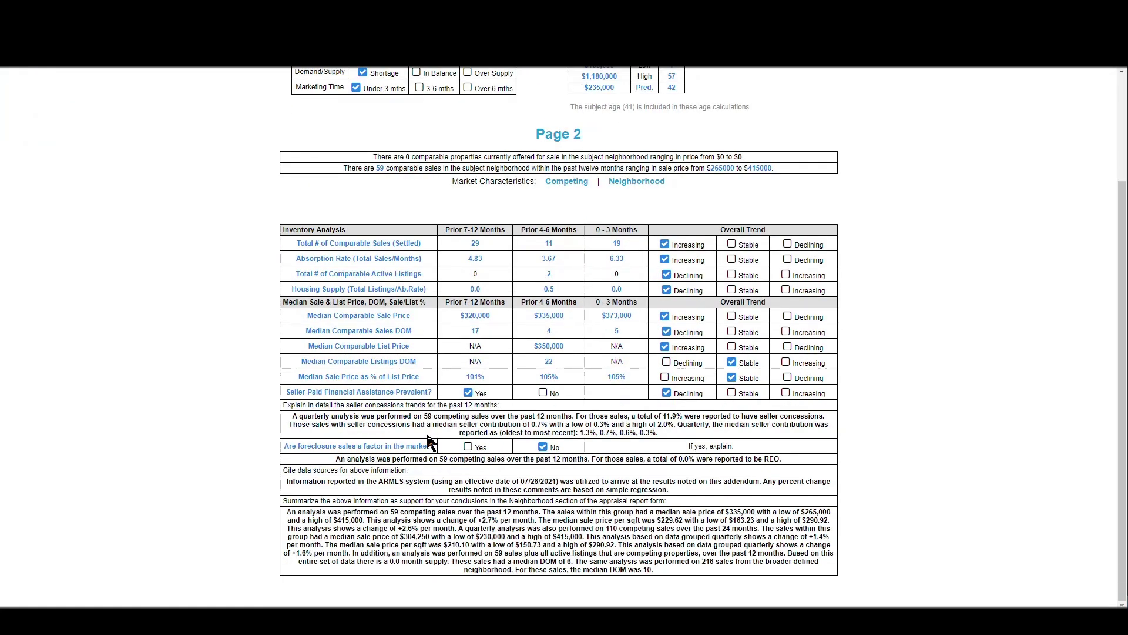
{"action": "scroll", "coordinate": [429, 442], "scroll_direction": "up", "scroll_amount": 2}
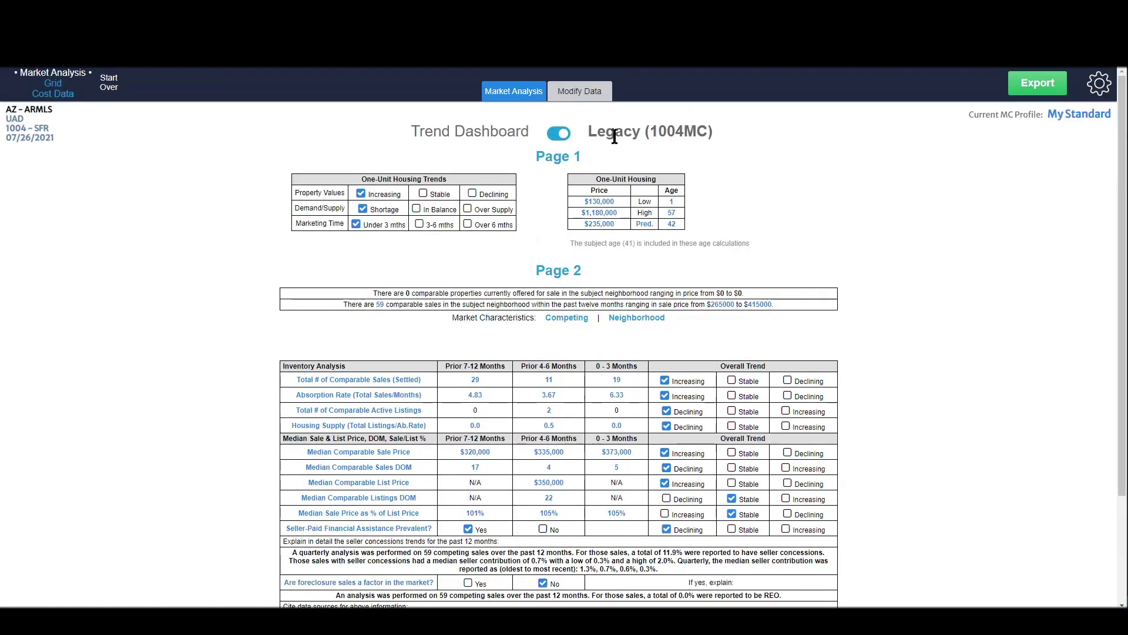
{"action": "left_click", "coordinate": [558, 134]}
{"action": "scroll", "coordinate": [579, 405], "scroll_direction": "down", "scroll_amount": 3}
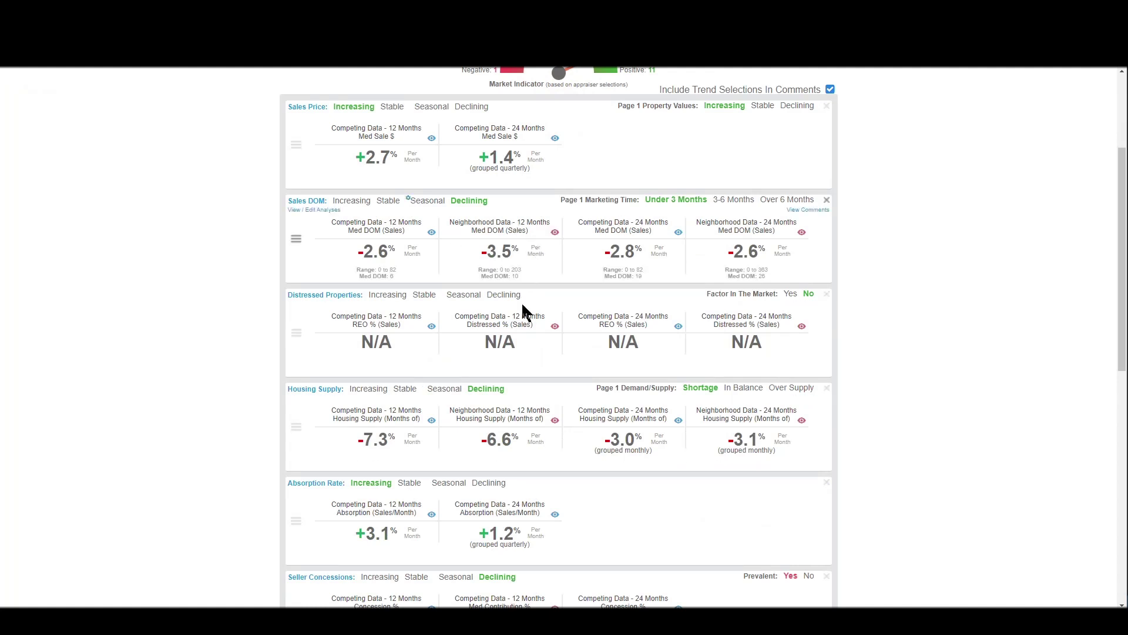
{"action": "scroll", "coordinate": [523, 312], "scroll_direction": "up", "scroll_amount": 3}
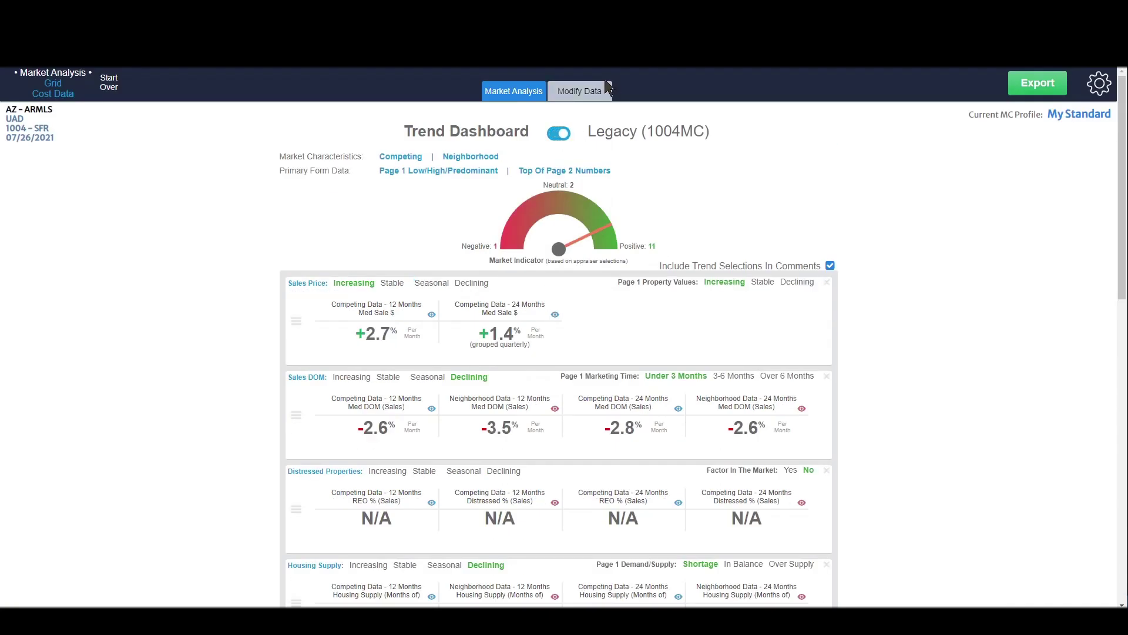
{"action": "left_click", "coordinate": [559, 133]}
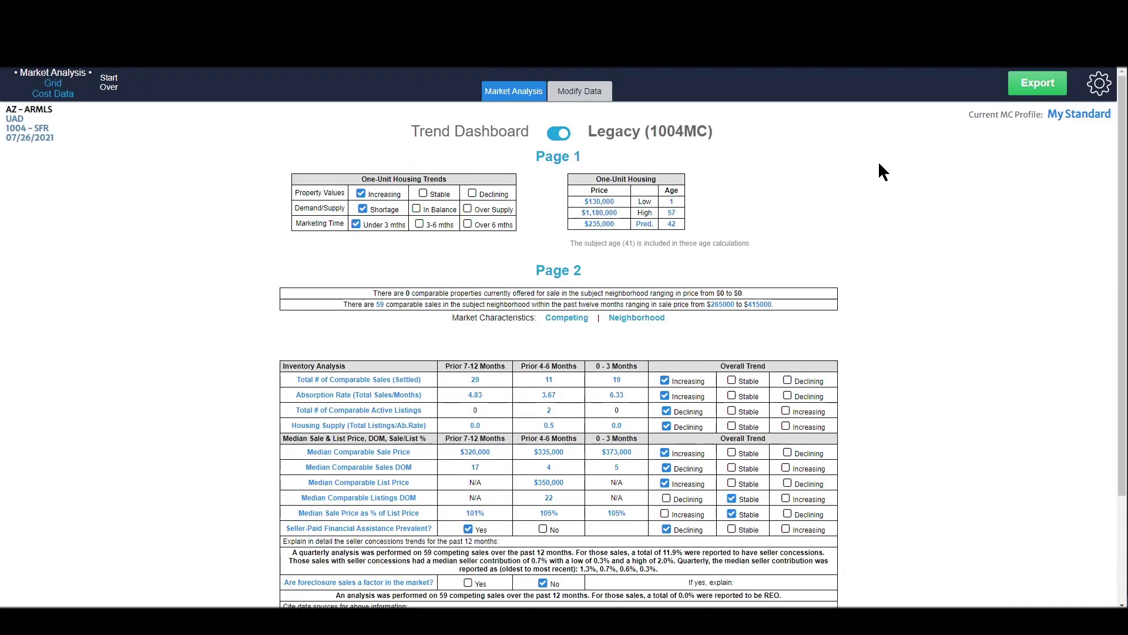
Export the report with time adjustments applied at 1.00% per month and download the workfile.
{"action": "left_click", "coordinate": [1039, 93]}
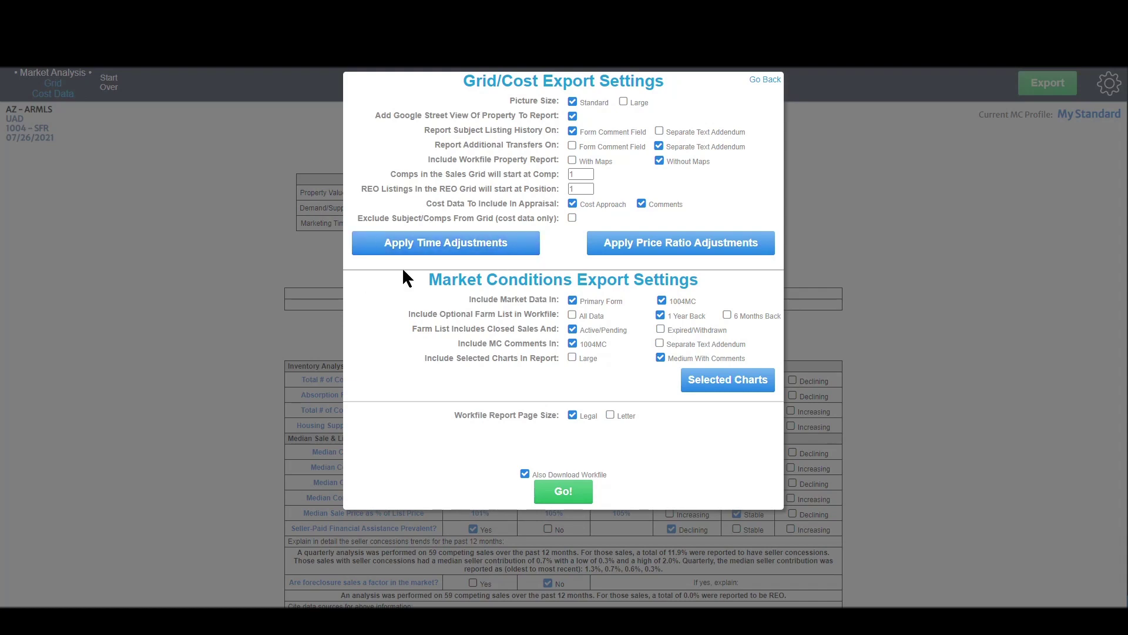
{"action": "left_click", "coordinate": [455, 251]}
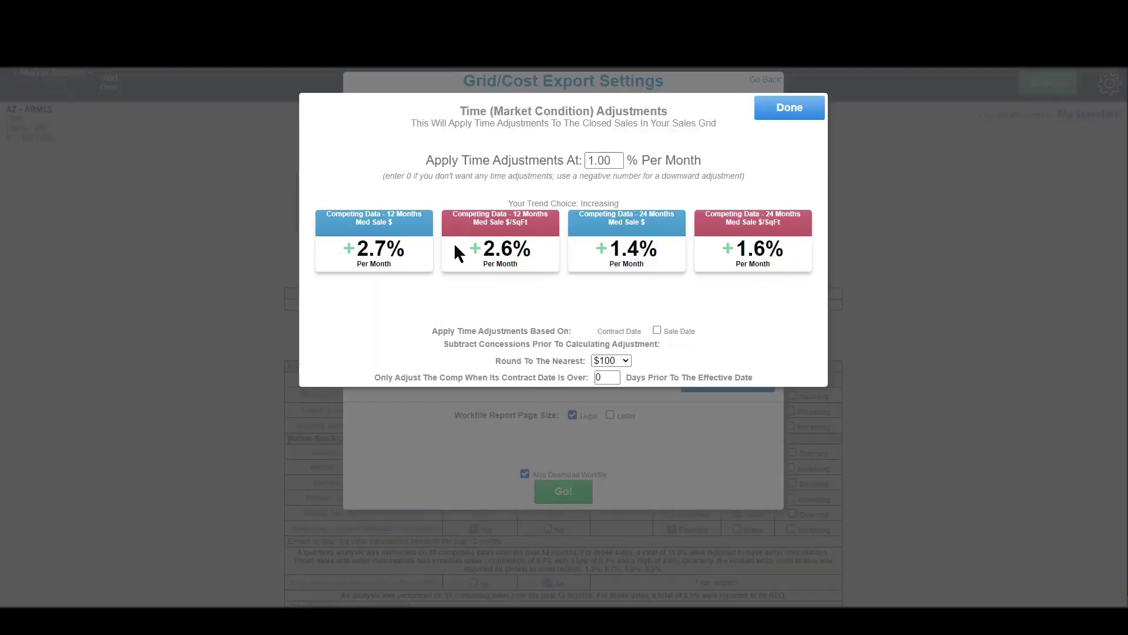
{"action": "left_click_drag", "start_coordinate": [621, 155], "coordinate": [542, 154]}
{"action": "left_click", "coordinate": [619, 160]}
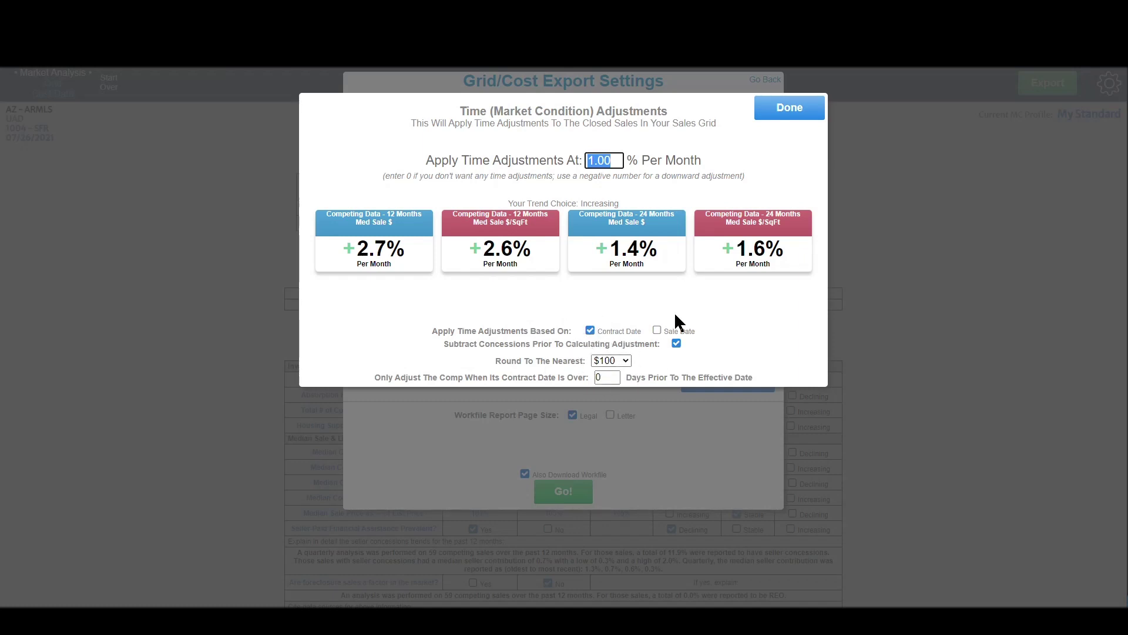
{"action": "left_click", "coordinate": [781, 113]}
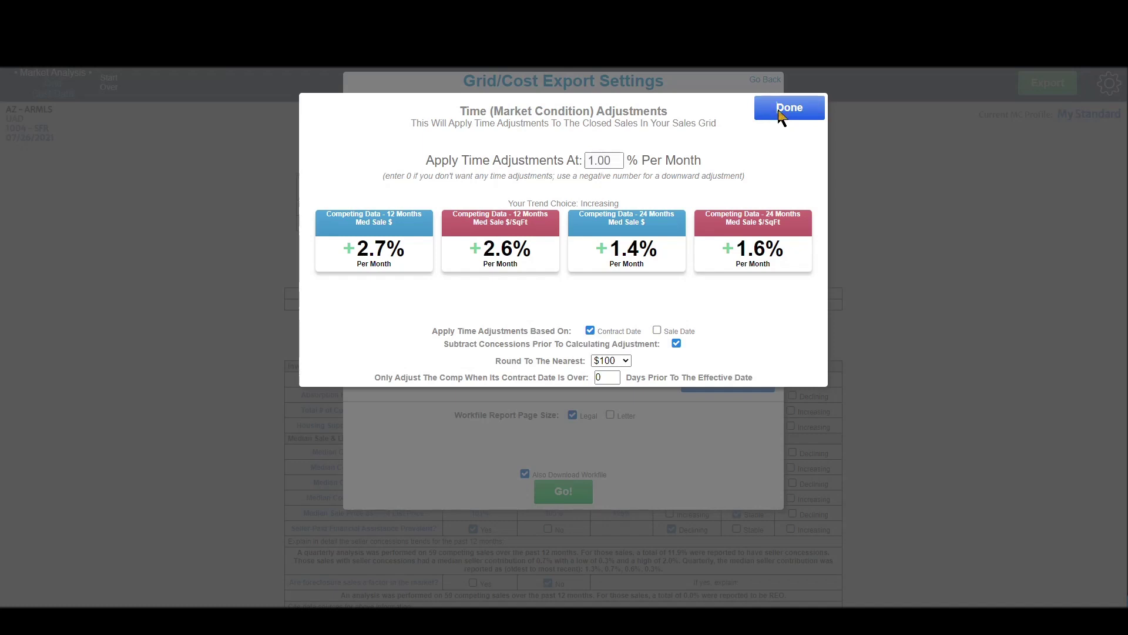
{"action": "left_click", "coordinate": [564, 494]}
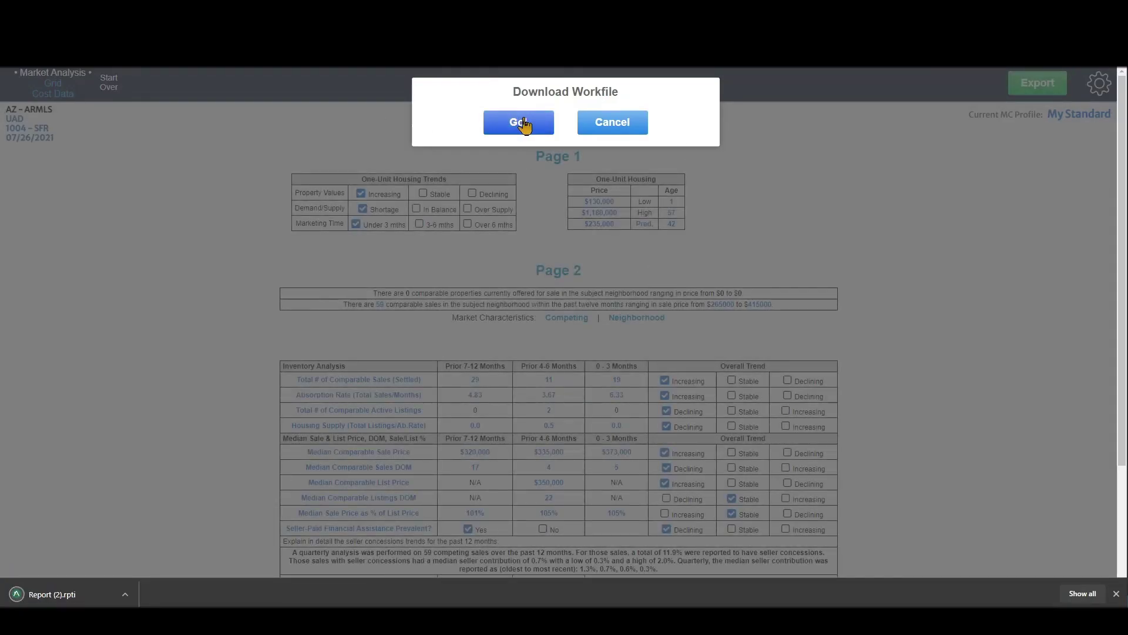
{"action": "left_click", "coordinate": [523, 124]}
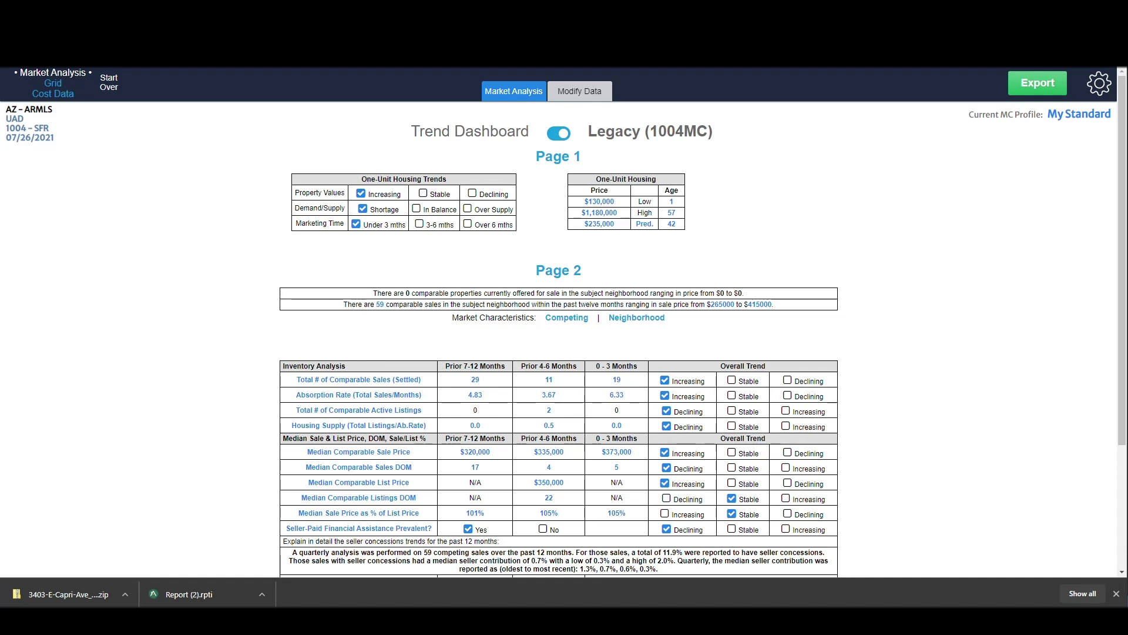
Open the exported Report (2).rpti in Appraise-It Pro, bring its window fully into view and close the Field Details pane.
{"action": "mouse_move", "coordinate": [302, 621]}
{"action": "left_click", "coordinate": [202, 594]}
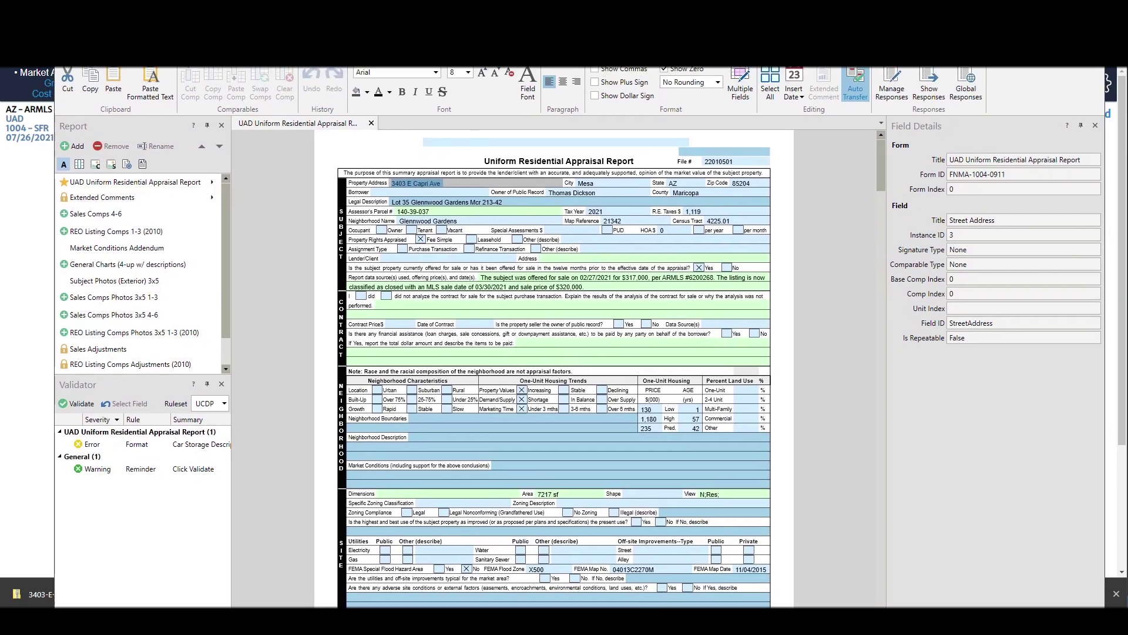
{"action": "left_click_drag", "start_coordinate": [769, 40], "coordinate": [710, 76]}
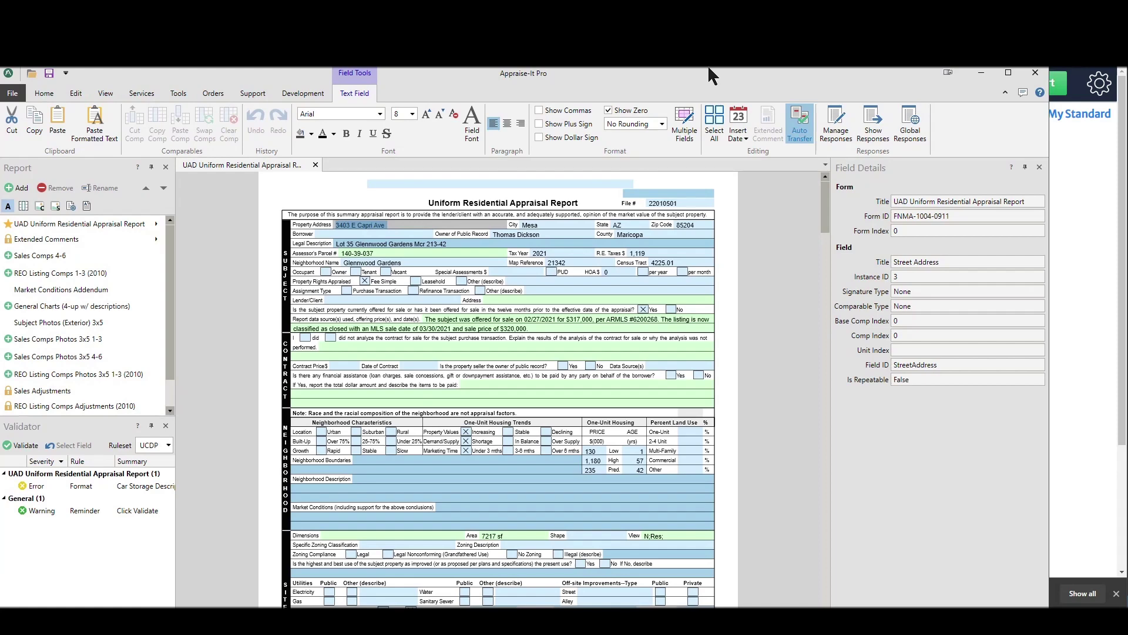
{"action": "left_click", "coordinate": [1039, 168]}
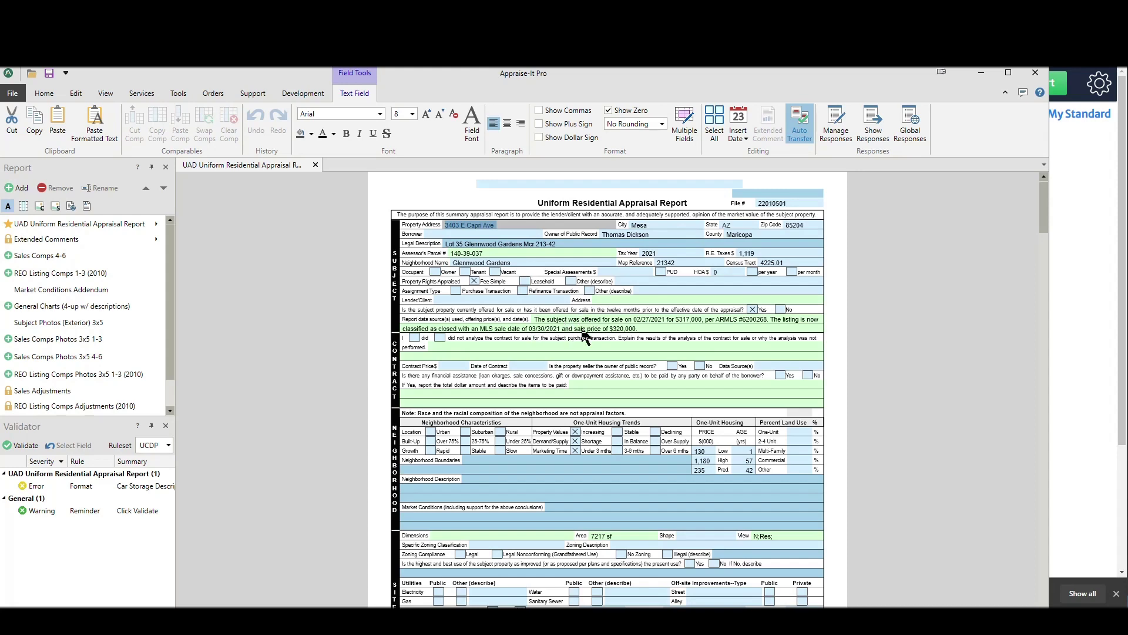
Review pages 1 and 2 of the Uniform Residential Appraisal Report, checking the housing trends against the 1004MC market analysis.
{"action": "scroll", "coordinate": [586, 331], "scroll_direction": "down", "scroll_amount": 3}
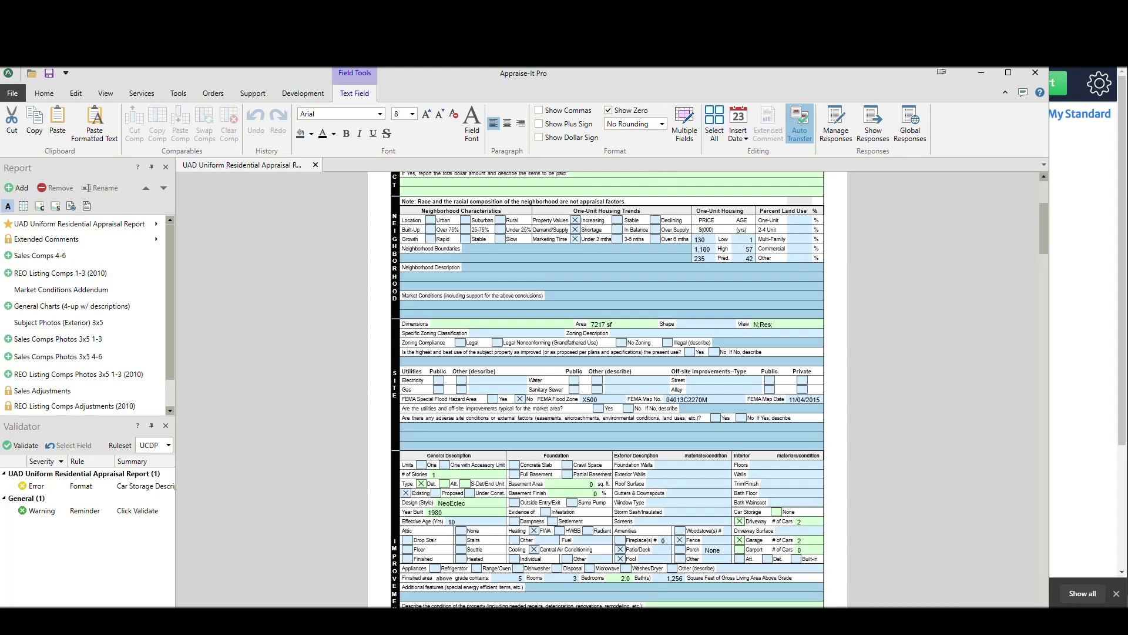
{"action": "key", "text": "alt+Tab"}
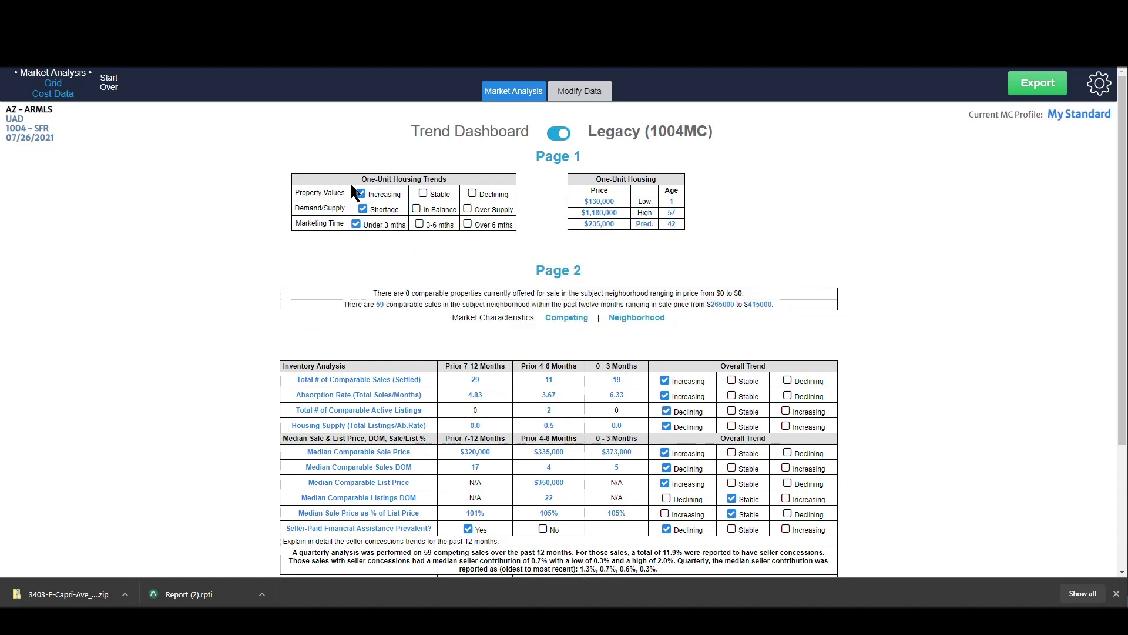
{"action": "mouse_move", "coordinate": [644, 506]}
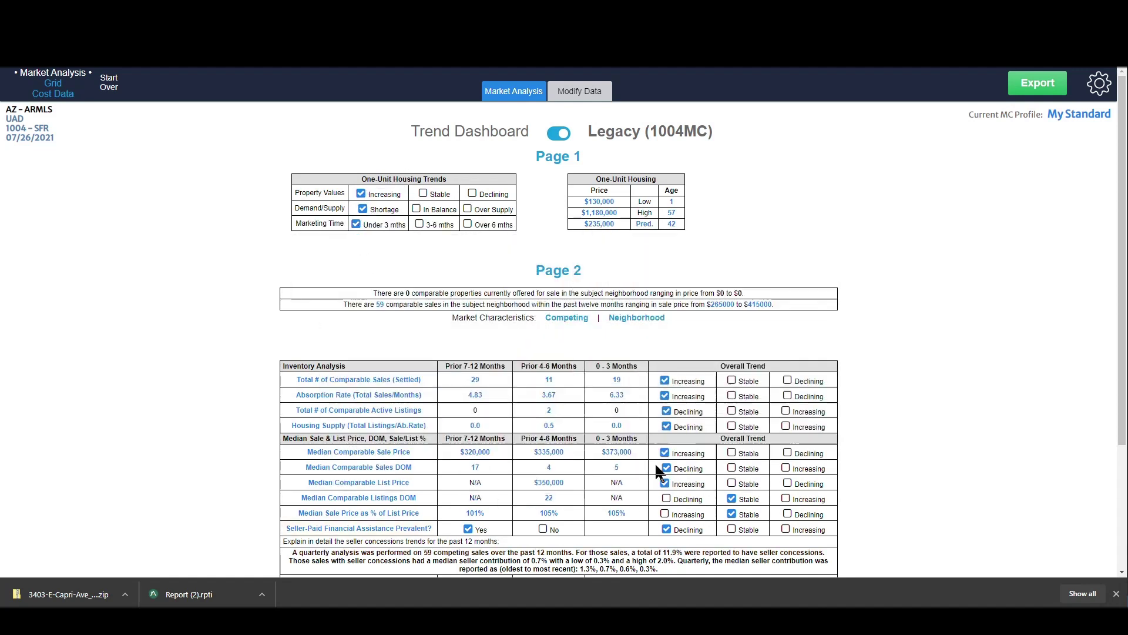
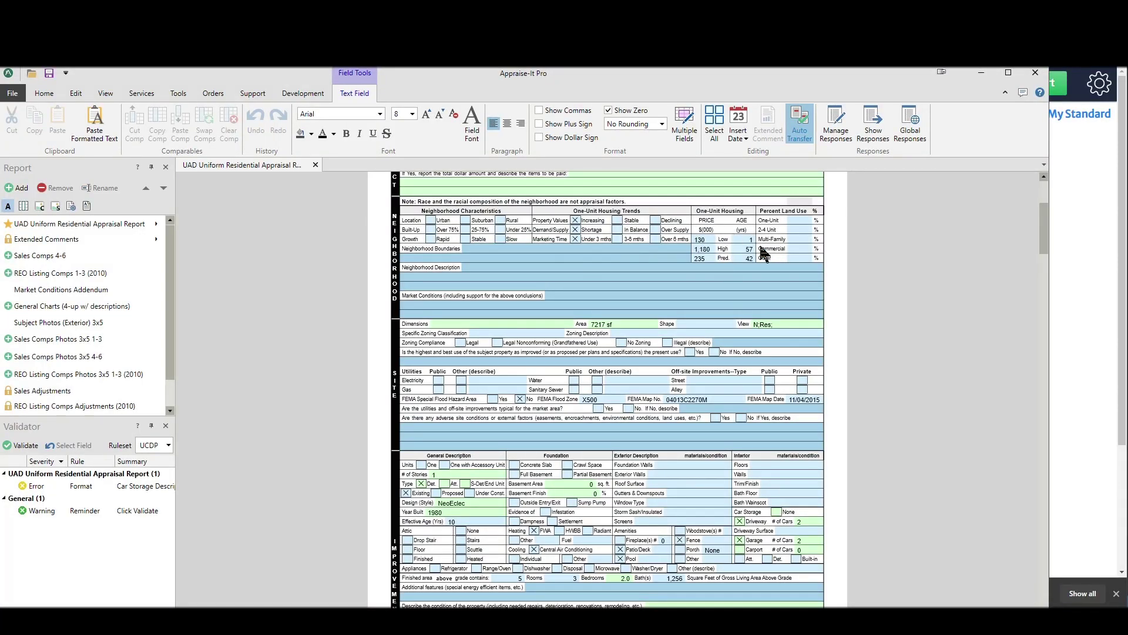
{"action": "scroll", "coordinate": [706, 311], "scroll_direction": "down", "scroll_amount": 3}
{"action": "scroll", "coordinate": [651, 349], "scroll_direction": "down", "scroll_amount": 6}
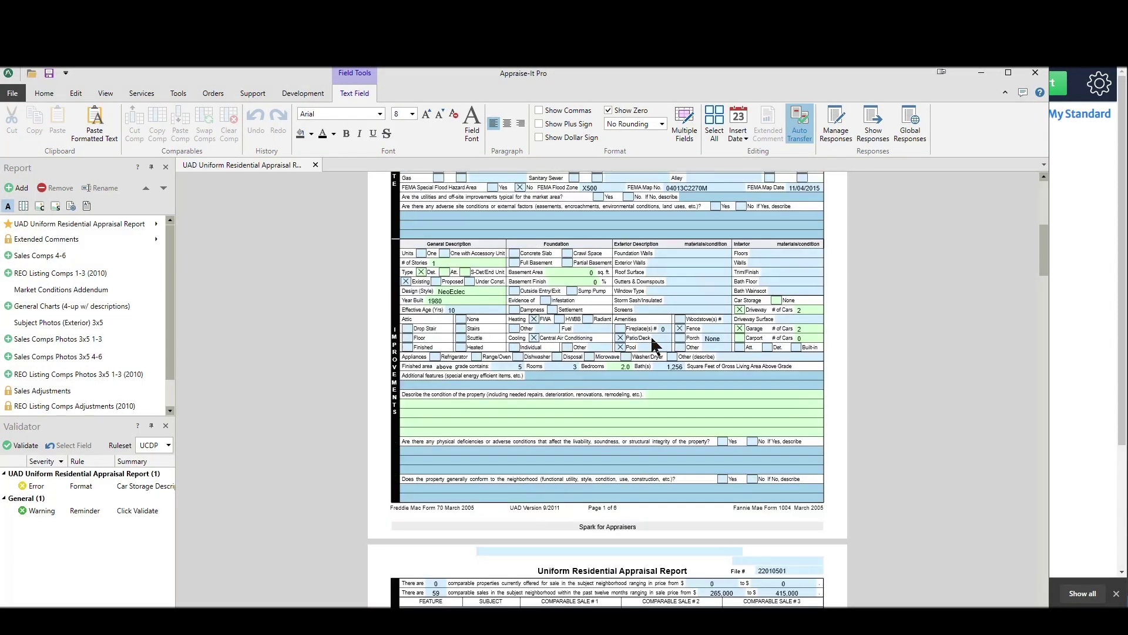
{"action": "scroll", "coordinate": [687, 376], "scroll_direction": "down", "scroll_amount": 12}
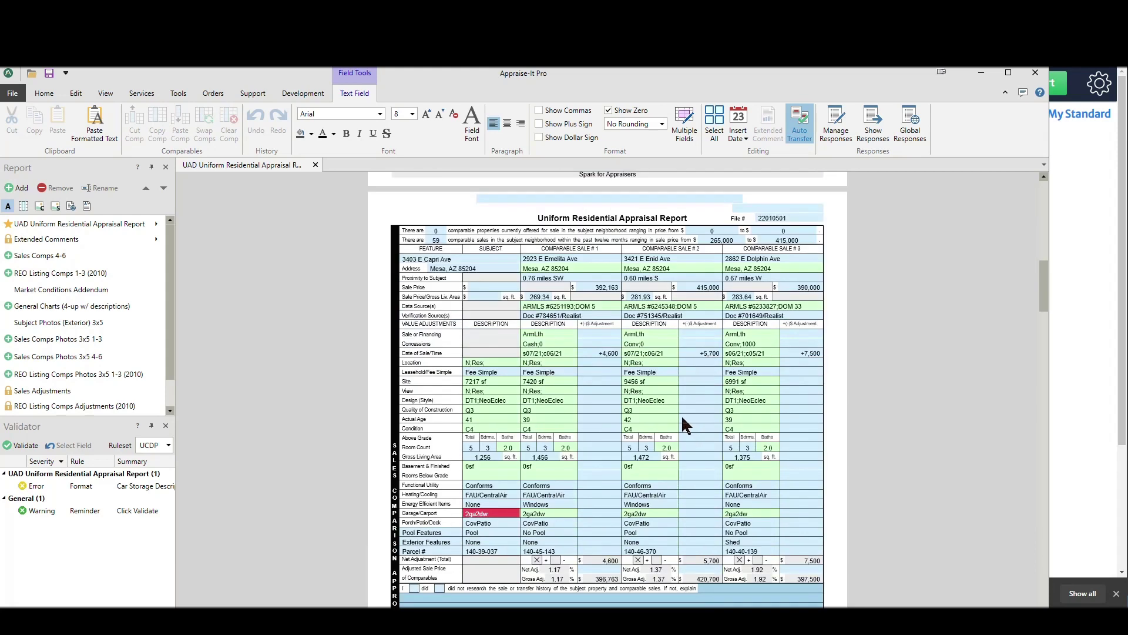
{"action": "scroll", "coordinate": [684, 423], "scroll_direction": "down", "scroll_amount": 3}
{"action": "scroll", "coordinate": [676, 317], "scroll_direction": "up", "scroll_amount": 3}
{"action": "scroll", "coordinate": [563, 316], "scroll_direction": "down", "scroll_amount": 15}
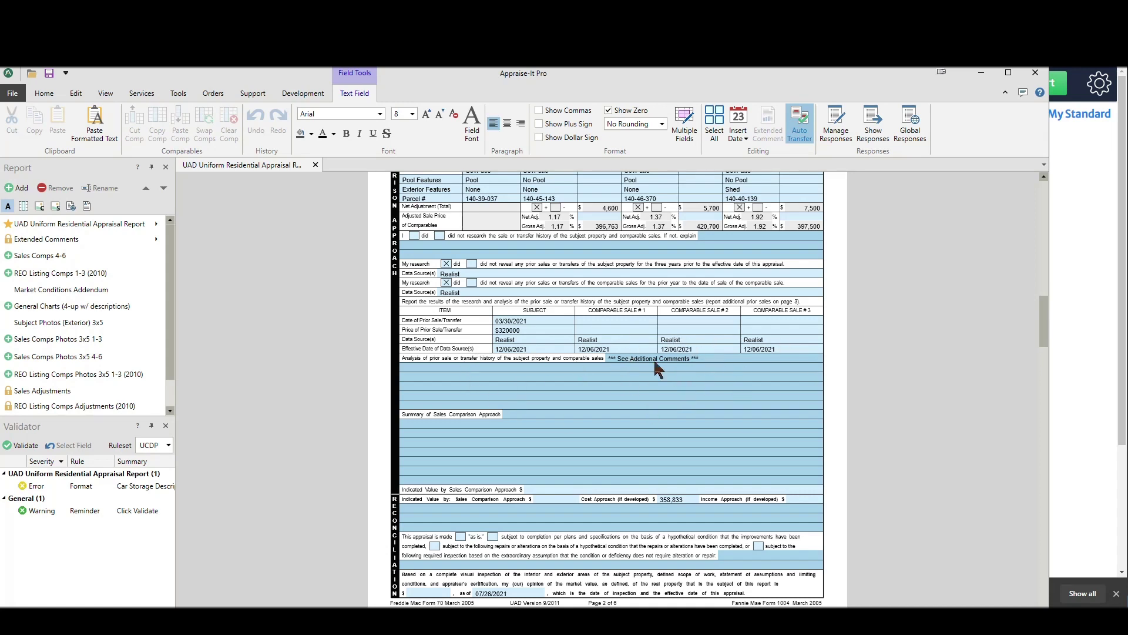
Open the extended comments for Analysis of Sale/Transfer History of Subject and Comps and read the subject's 36-month transfer history.
{"action": "left_click", "coordinate": [155, 238]}
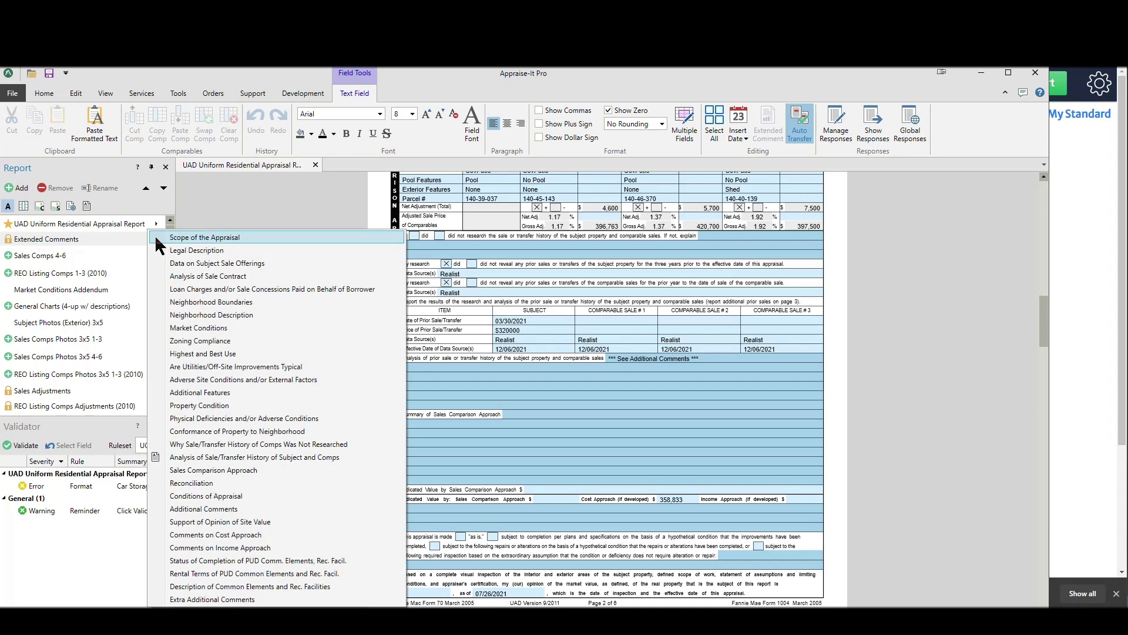
{"action": "left_click", "coordinate": [196, 456]}
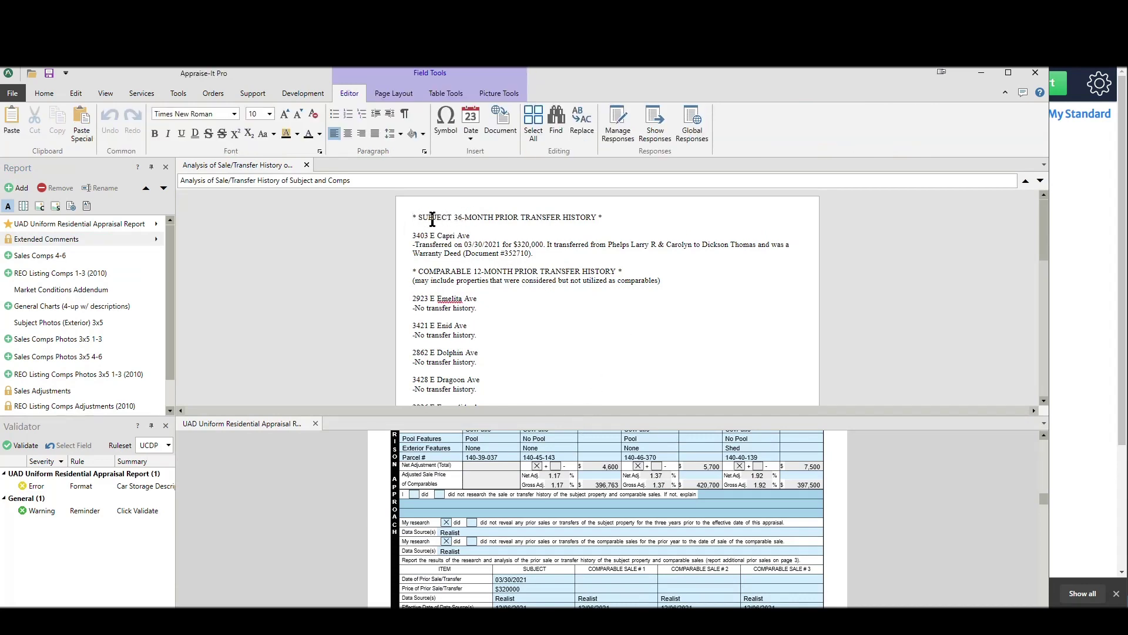
{"action": "left_click_drag", "start_coordinate": [429, 220], "coordinate": [504, 224]}
{"action": "left_click_drag", "start_coordinate": [425, 235], "coordinate": [503, 277]}
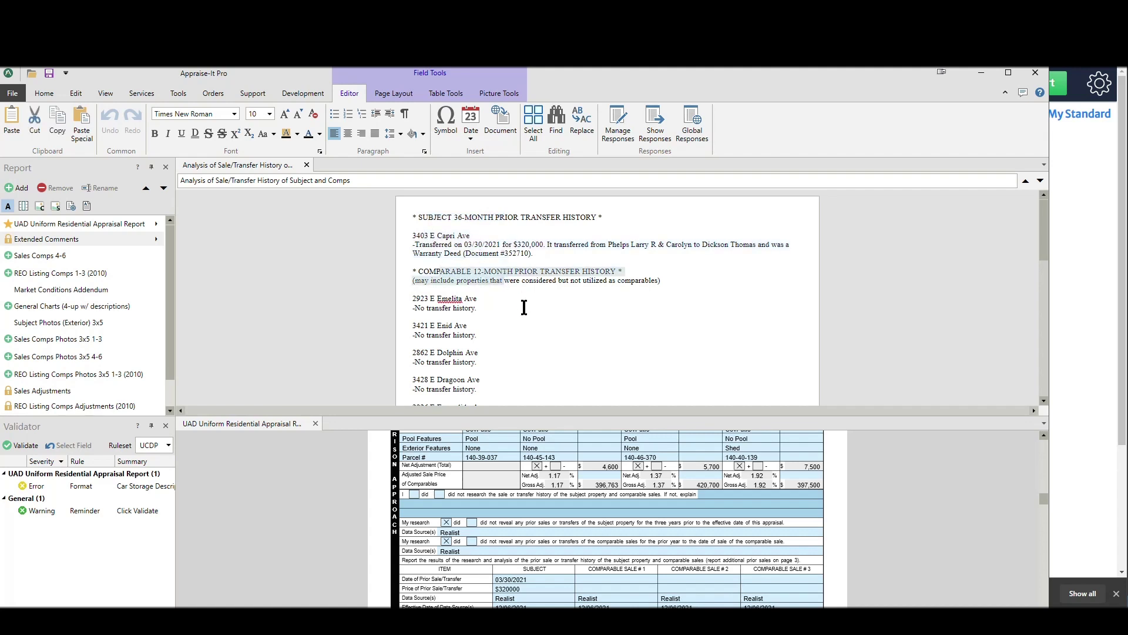
Read through the 12-month prior transfer histories of the comparables and REO listings in the extended comments.
{"action": "scroll", "coordinate": [487, 292], "scroll_direction": "down", "scroll_amount": 5}
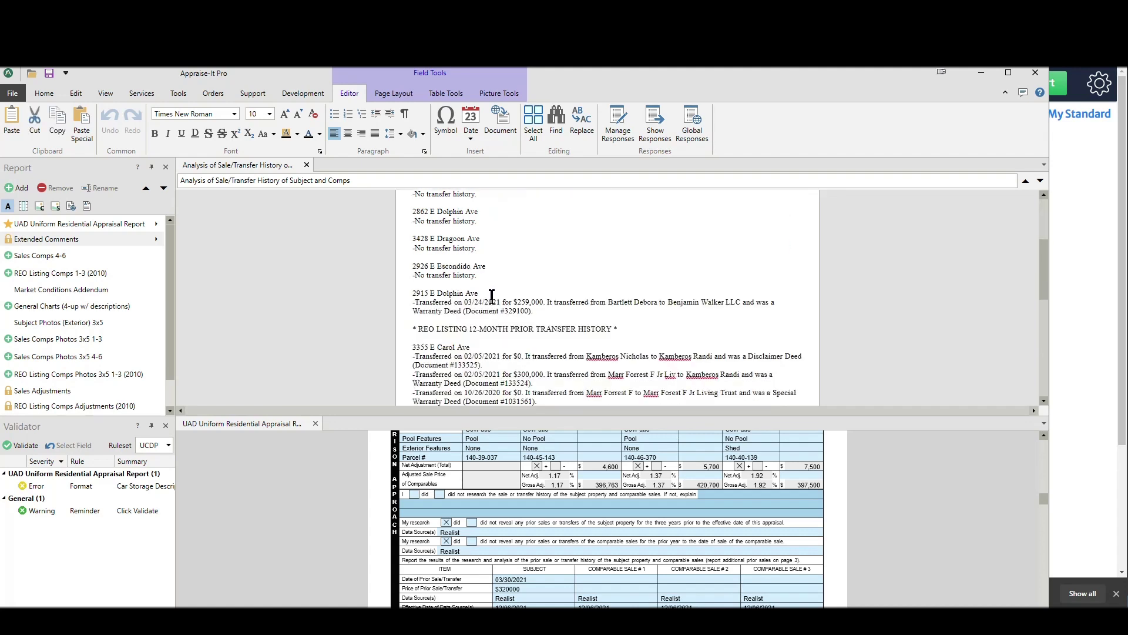
{"action": "scroll", "coordinate": [496, 298], "scroll_direction": "up", "scroll_amount": 1}
{"action": "scroll", "coordinate": [497, 298], "scroll_direction": "up", "scroll_amount": 4}
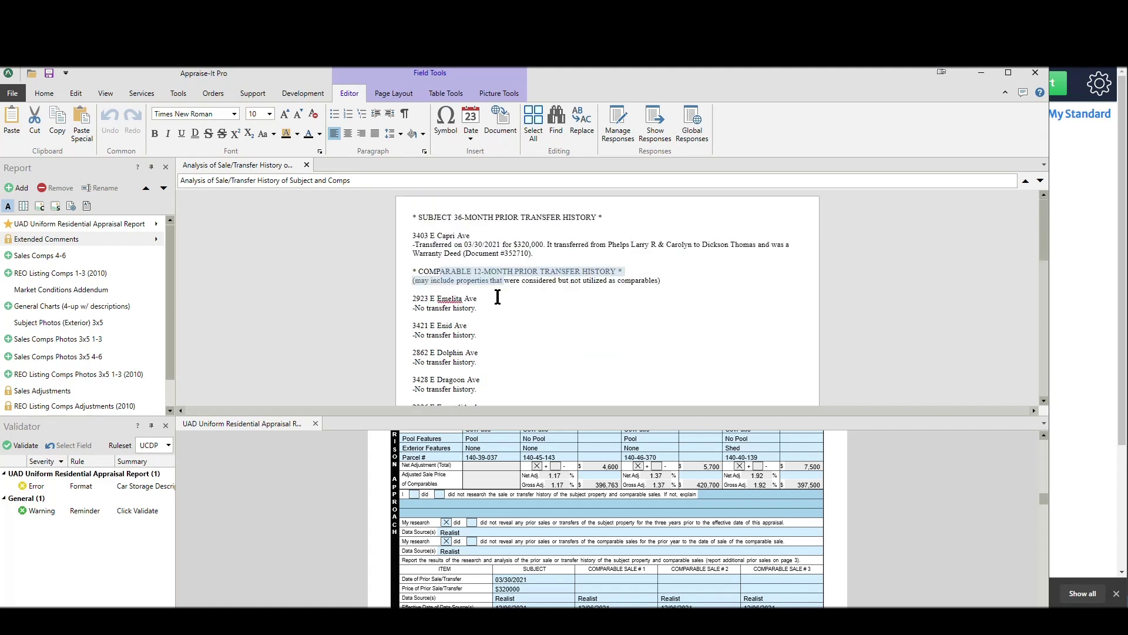
{"action": "left_click", "coordinate": [479, 272]}
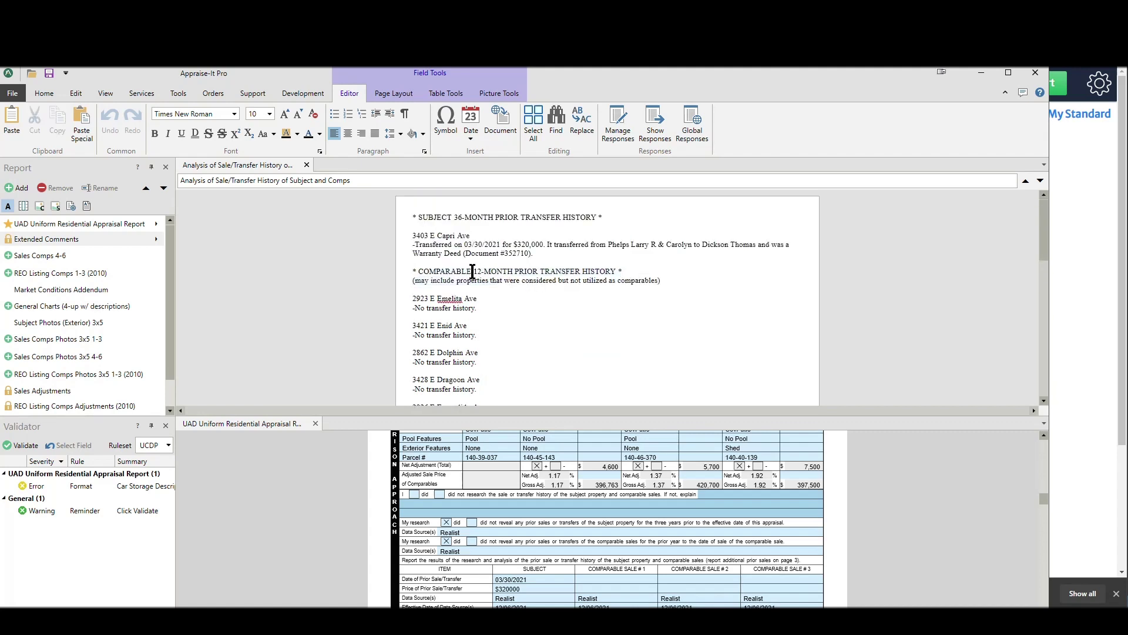
{"action": "scroll", "coordinate": [496, 266], "scroll_direction": "down", "scroll_amount": 8}
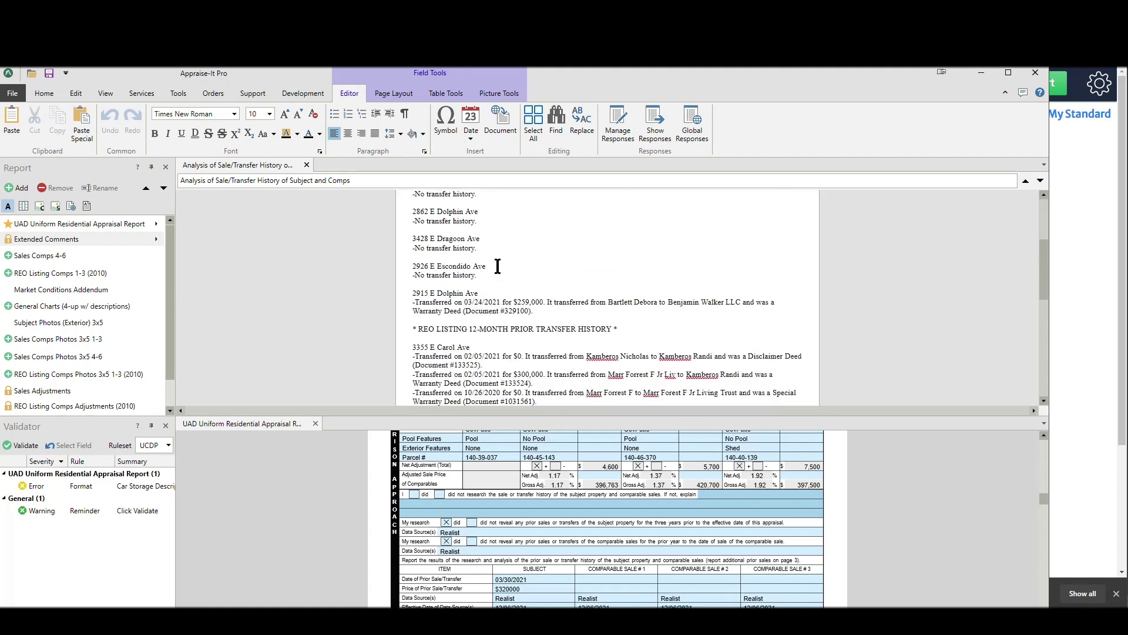
{"action": "scroll", "coordinate": [497, 283], "scroll_direction": "down", "scroll_amount": 1}
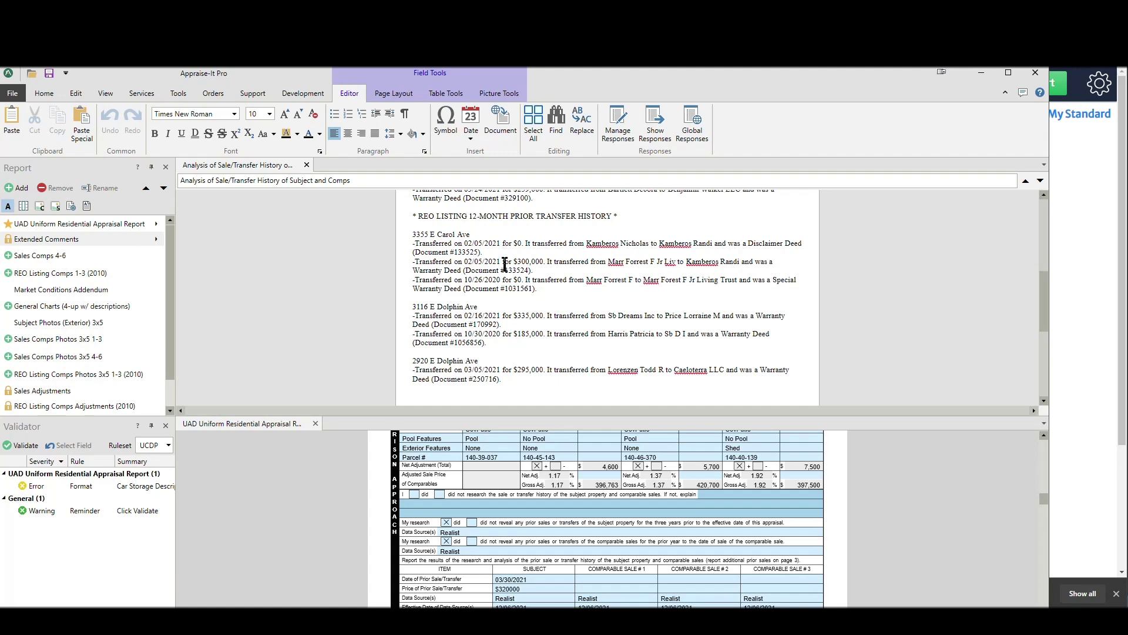
{"action": "scroll", "coordinate": [455, 306], "scroll_direction": "up", "scroll_amount": 2}
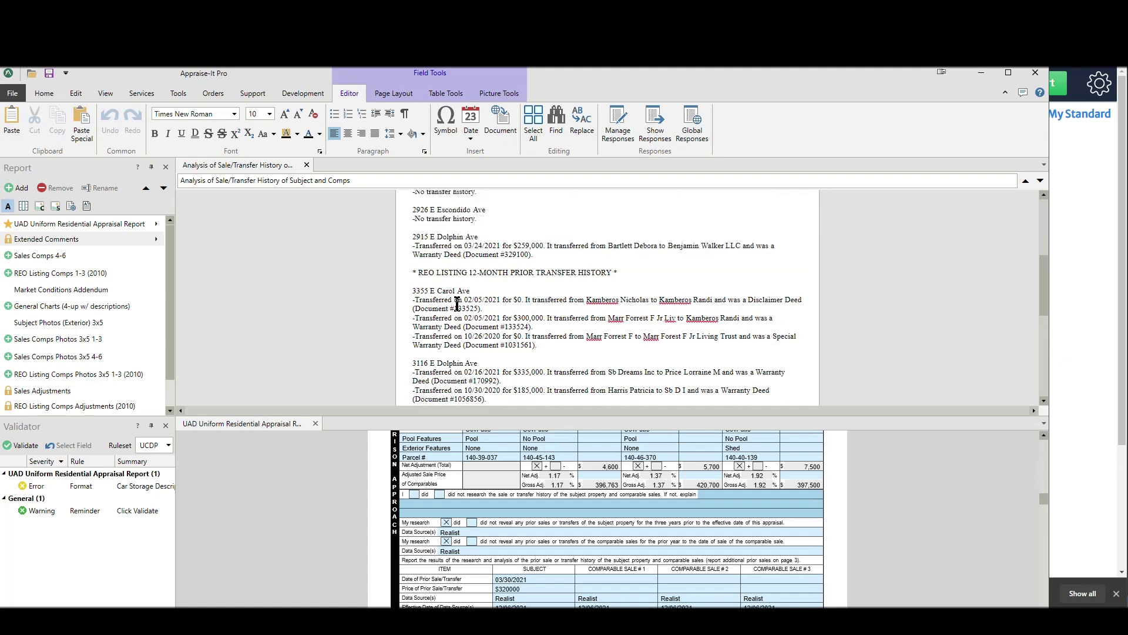
{"action": "scroll", "coordinate": [519, 322], "scroll_direction": "up", "scroll_amount": 7}
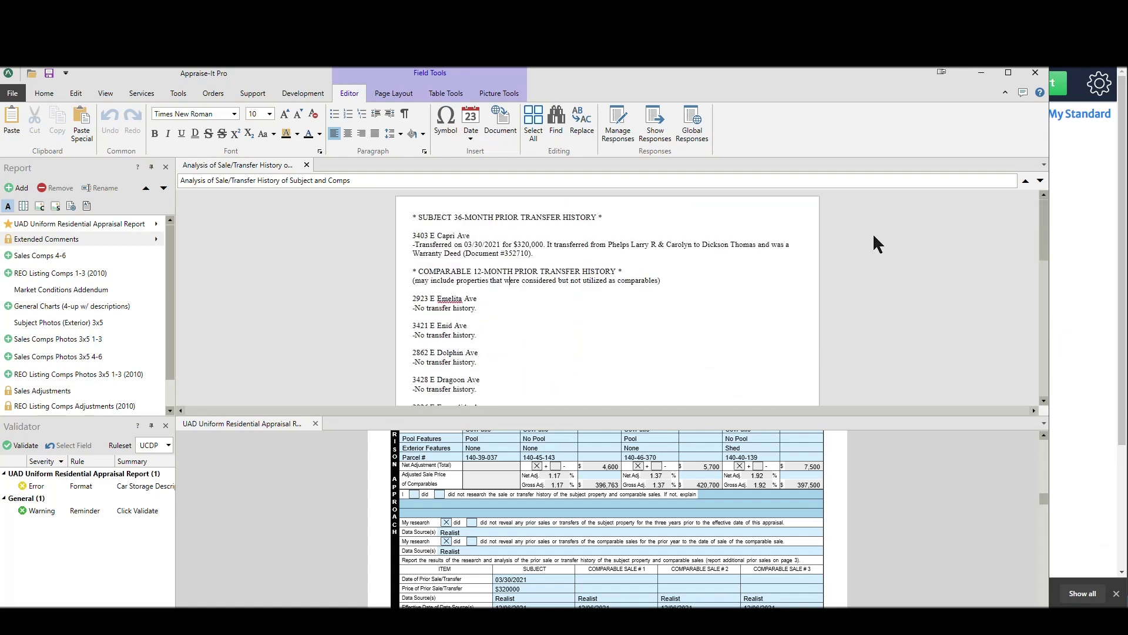
Close the extended comments and review the main appraisal form through page 3, including the sales comparison grid and cost approach.
{"action": "left_click", "coordinate": [307, 165]}
{"action": "scroll", "coordinate": [606, 295], "scroll_direction": "up", "scroll_amount": 10}
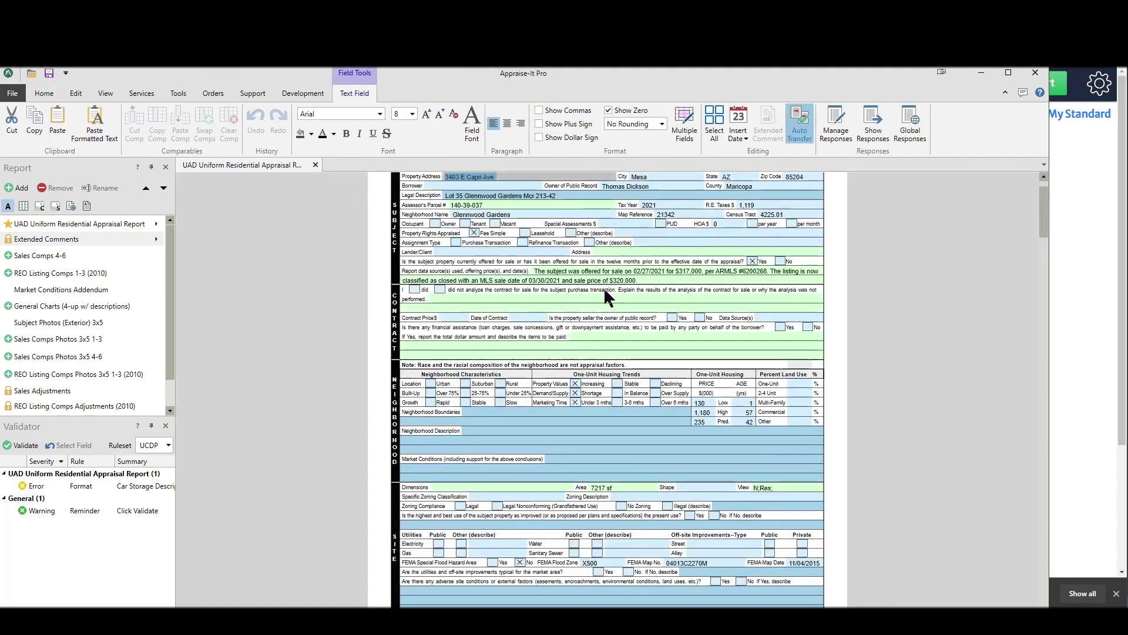
{"action": "scroll", "coordinate": [621, 302], "scroll_direction": "down", "scroll_amount": 5}
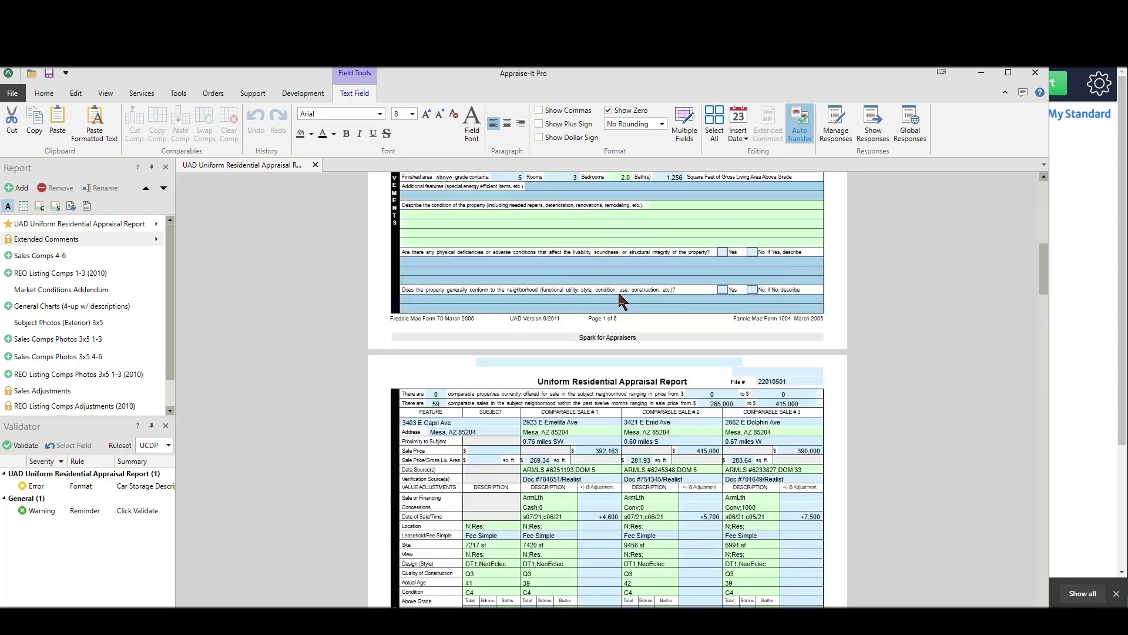
{"action": "scroll", "coordinate": [622, 300], "scroll_direction": "up", "scroll_amount": 3}
{"action": "scroll", "coordinate": [614, 318], "scroll_direction": "down", "scroll_amount": 6}
{"action": "scroll", "coordinate": [590, 362], "scroll_direction": "down", "scroll_amount": 4}
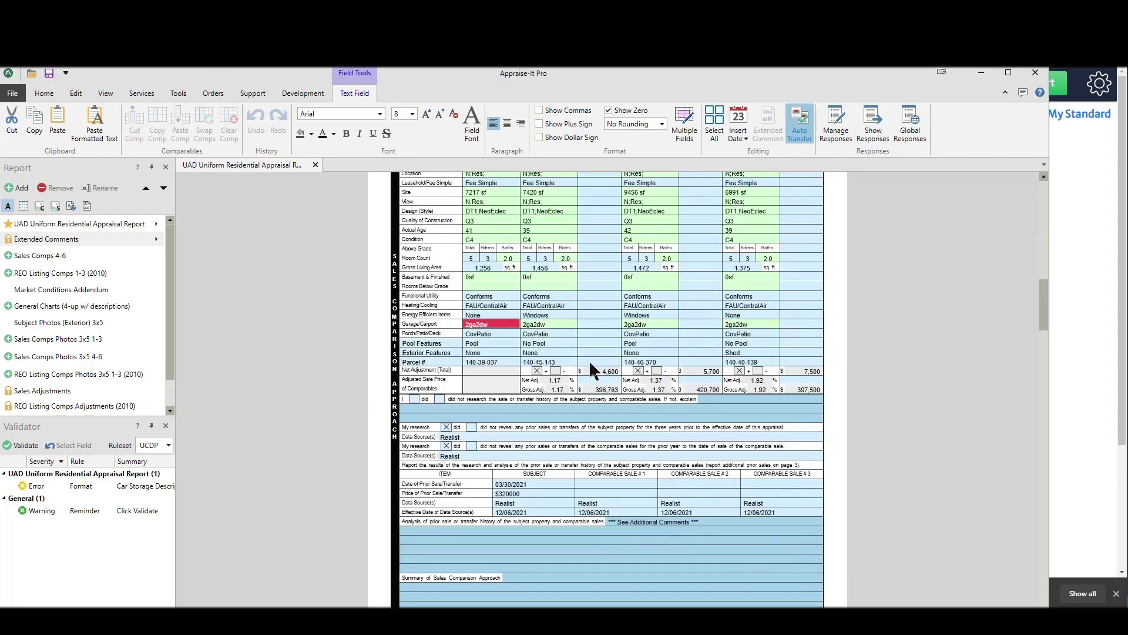
{"action": "scroll", "coordinate": [646, 435], "scroll_direction": "down", "scroll_amount": 15}
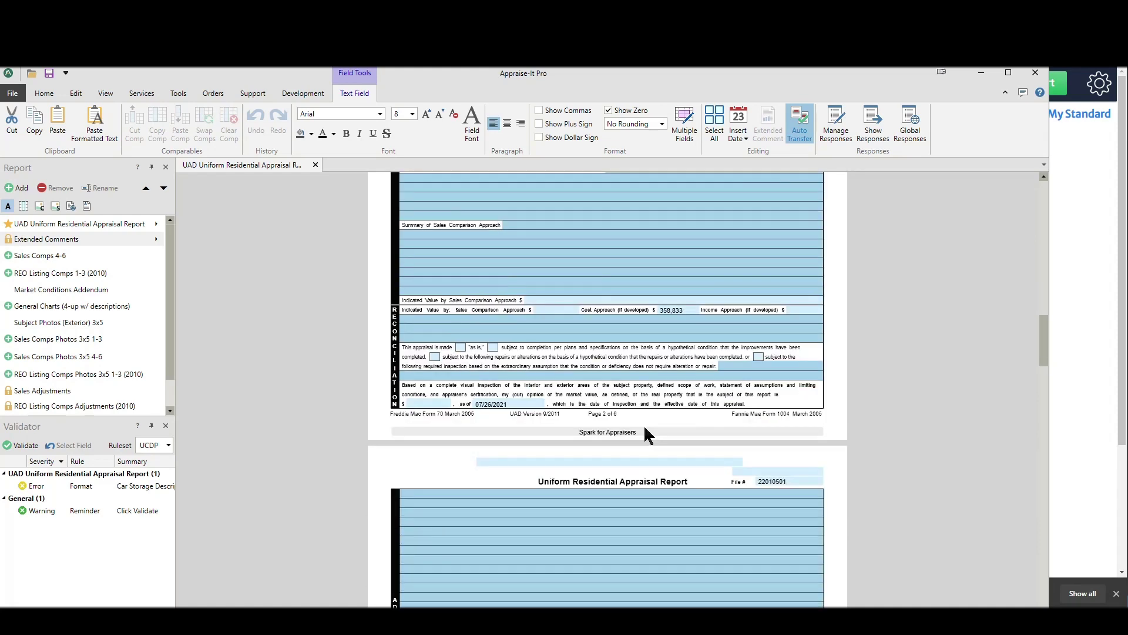
{"action": "scroll", "coordinate": [675, 348], "scroll_direction": "up", "scroll_amount": 1}
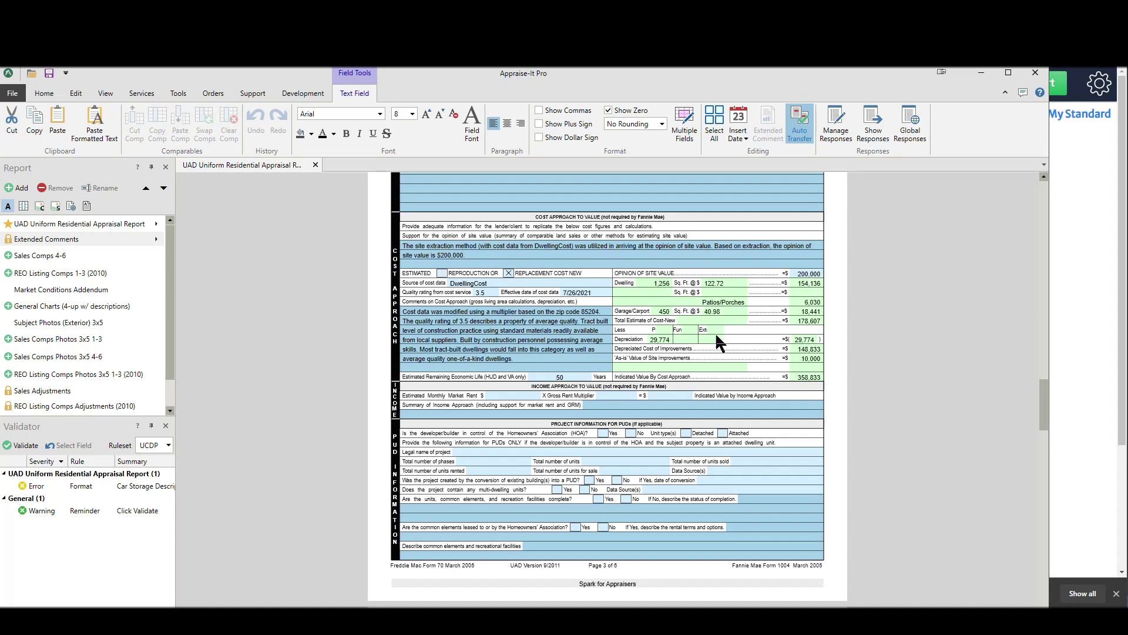
{"action": "scroll", "coordinate": [564, 288], "scroll_direction": "down", "scroll_amount": 5}
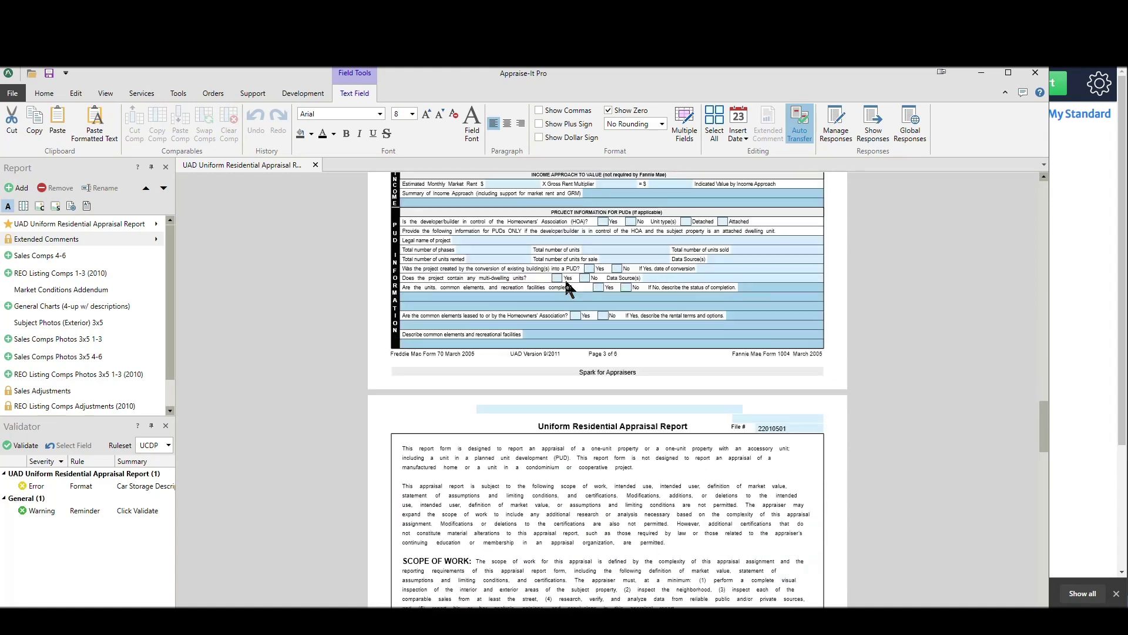
Open the Sales Comps 4-6 and REO Listing Comps 1-3 (2010) forms and check their comparable grids.
{"action": "left_click", "coordinate": [56, 256]}
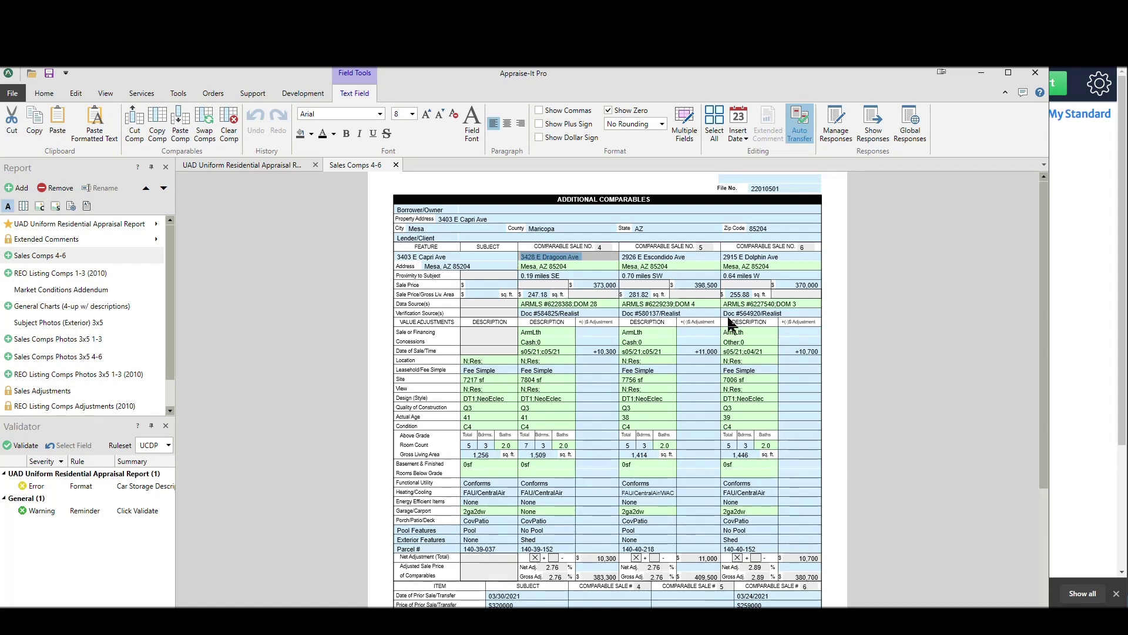
{"action": "left_click", "coordinate": [66, 274]}
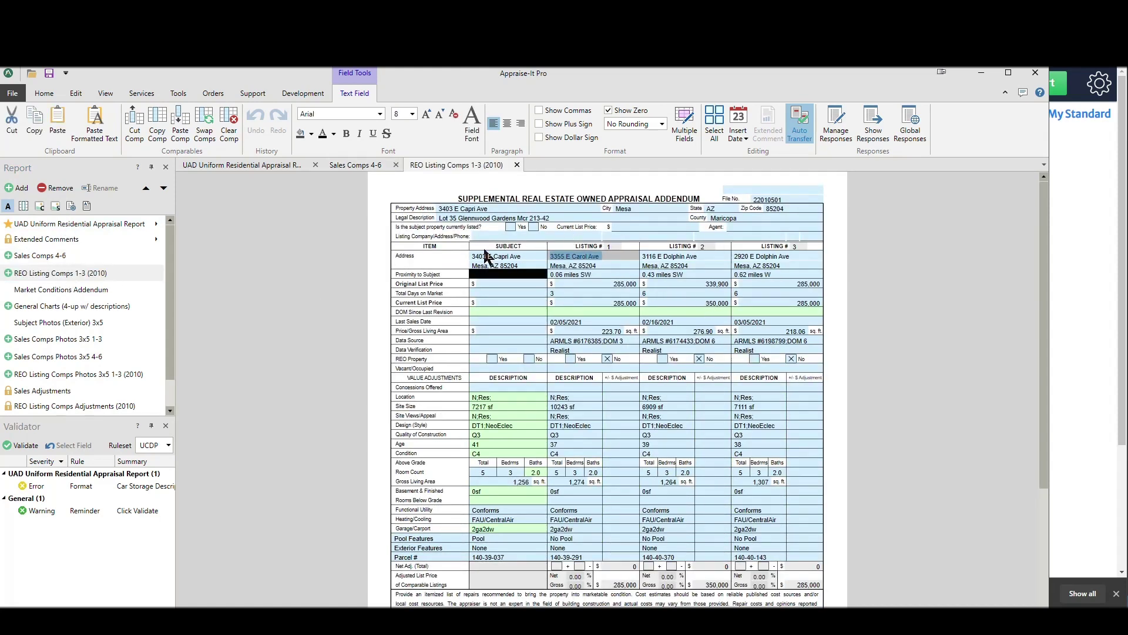
{"action": "scroll", "coordinate": [730, 529], "scroll_direction": "down", "scroll_amount": 1}
{"action": "scroll", "coordinate": [729, 498], "scroll_direction": "up", "scroll_amount": 1}
Review the Market Conditions Addendum and the General Charts (4-up w/ descriptions) with their written analyses.
{"action": "left_click", "coordinate": [78, 291]}
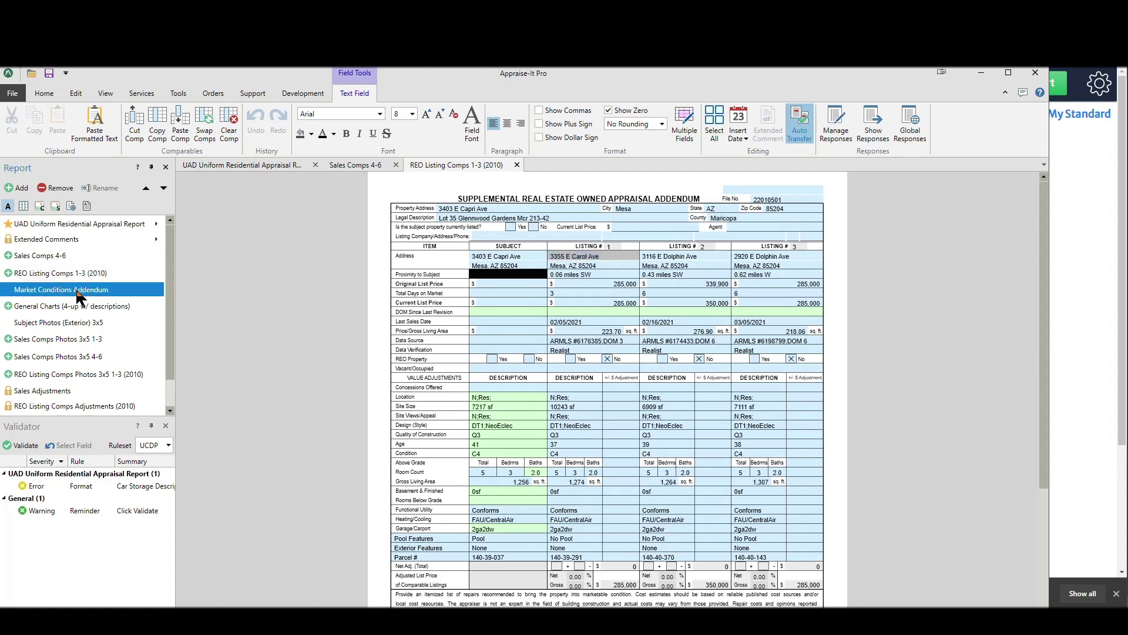
{"action": "scroll", "coordinate": [657, 365], "scroll_direction": "down", "scroll_amount": 1}
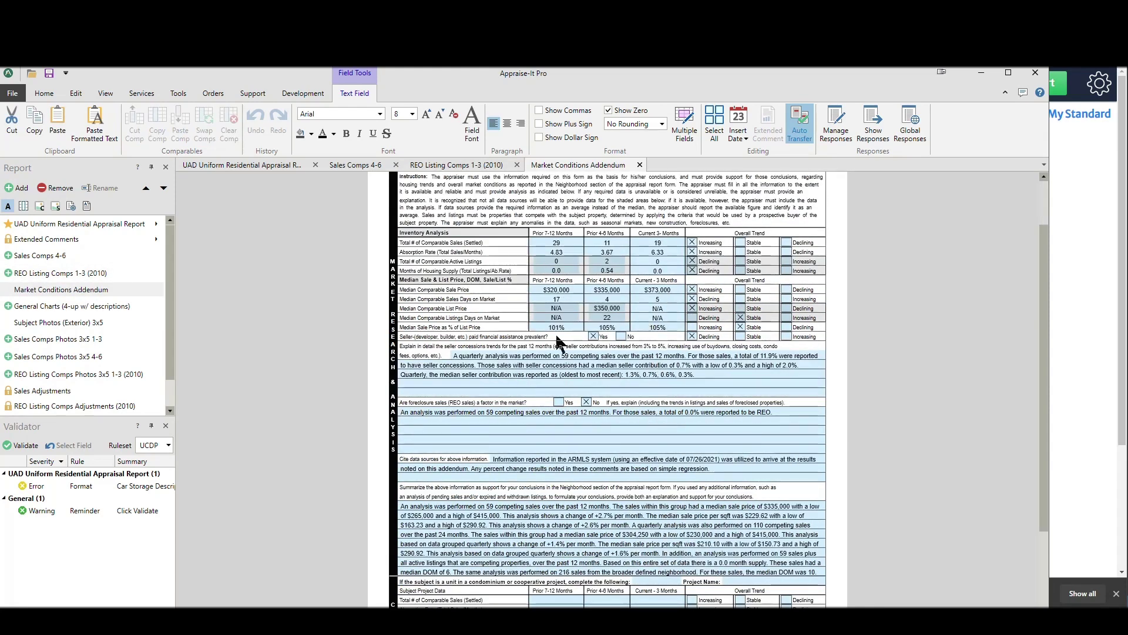
{"action": "left_click", "coordinate": [85, 307]}
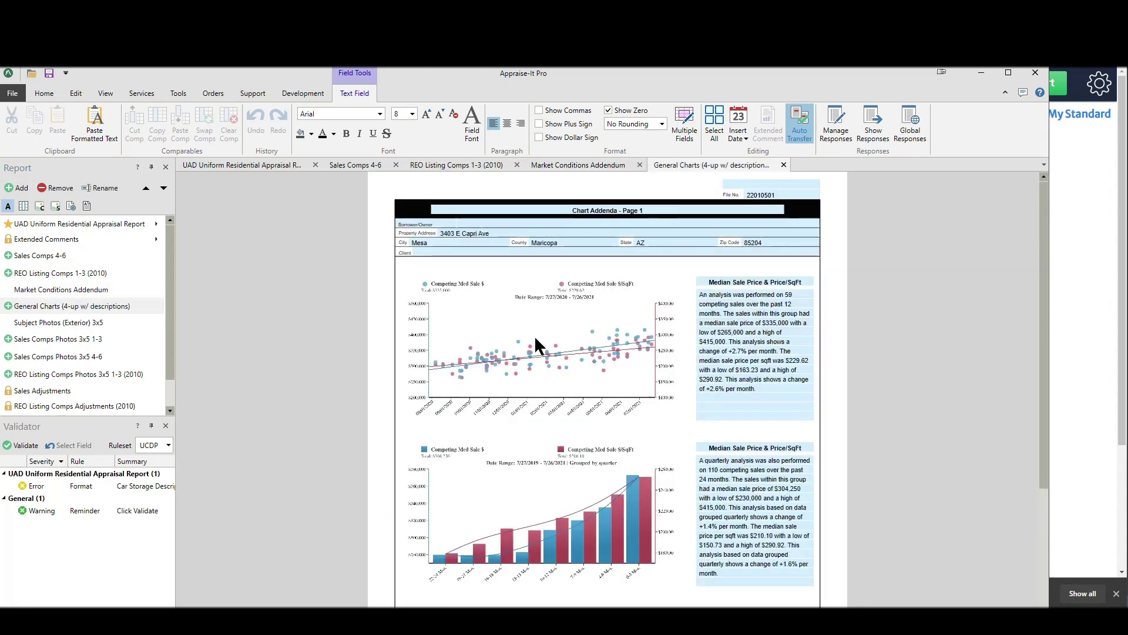
{"action": "scroll", "coordinate": [535, 339], "scroll_direction": "down", "scroll_amount": 1}
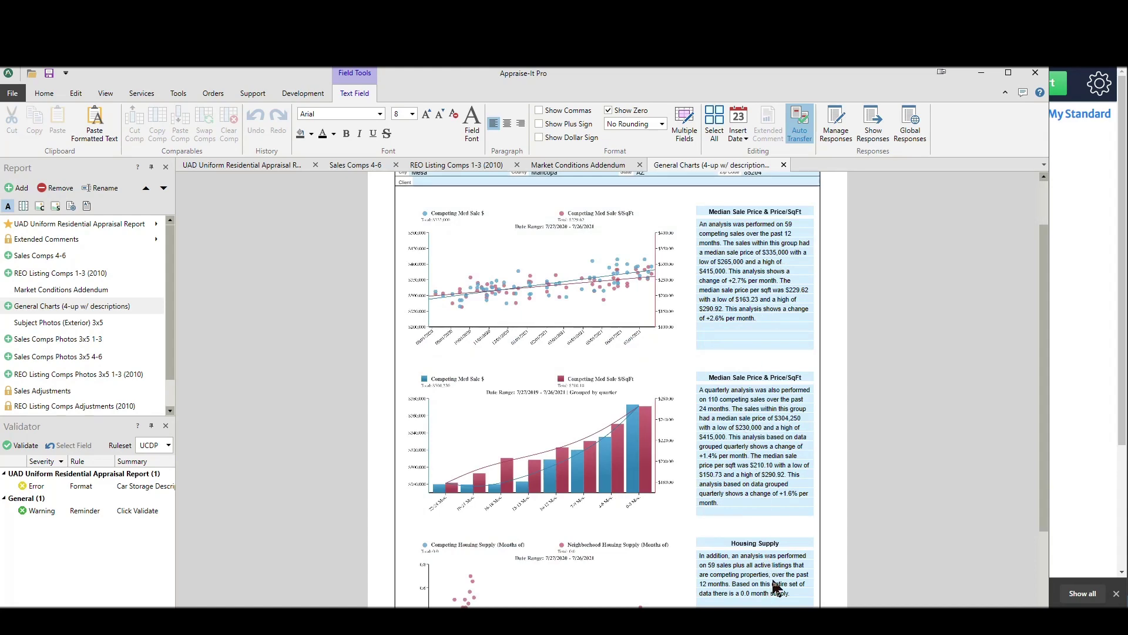
{"action": "scroll", "coordinate": [670, 426], "scroll_direction": "down", "scroll_amount": 1}
{"action": "scroll", "coordinate": [670, 426], "scroll_direction": "up", "scroll_amount": 1}
View the Subject Photos (Exterior) 3x5 and Sales Comps Photos 3x5 1-3 forms, and look through the remaining report forms.
{"action": "left_click", "coordinate": [68, 326]}
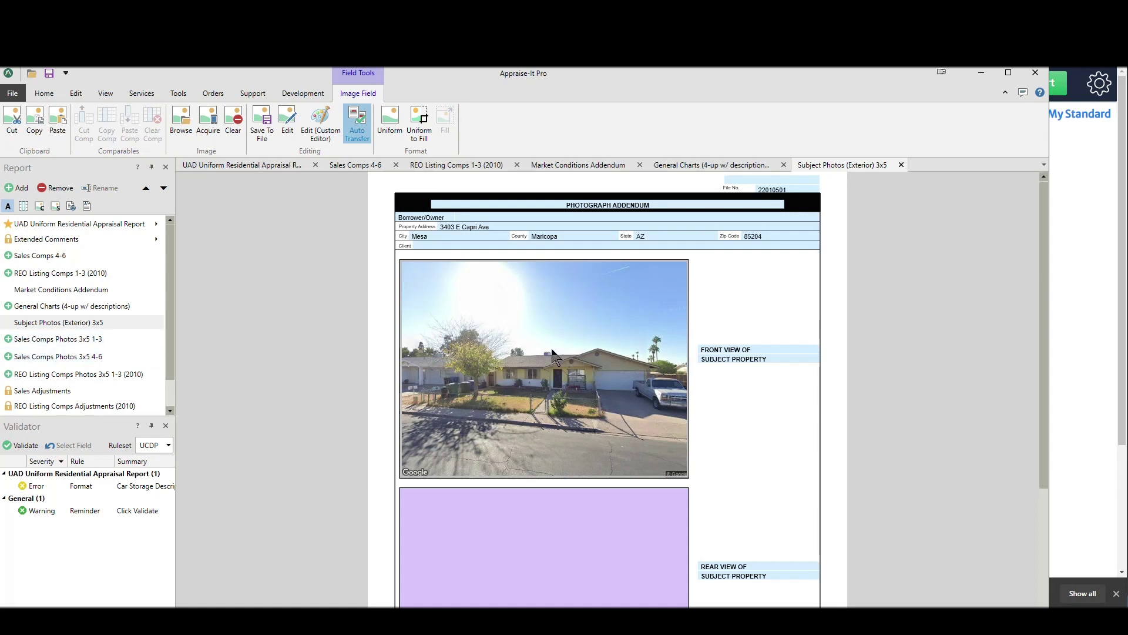
{"action": "left_click", "coordinate": [81, 339]}
{"action": "scroll", "coordinate": [83, 345], "scroll_direction": "down", "scroll_amount": 1}
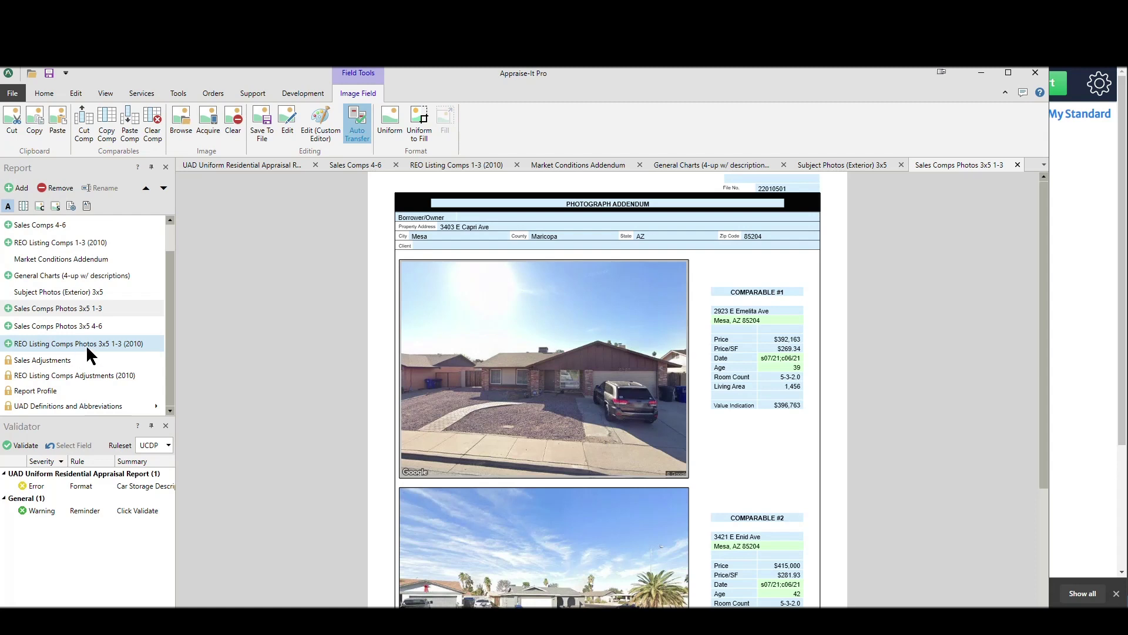
{"action": "scroll", "coordinate": [104, 301], "scroll_direction": "up", "scroll_amount": 1}
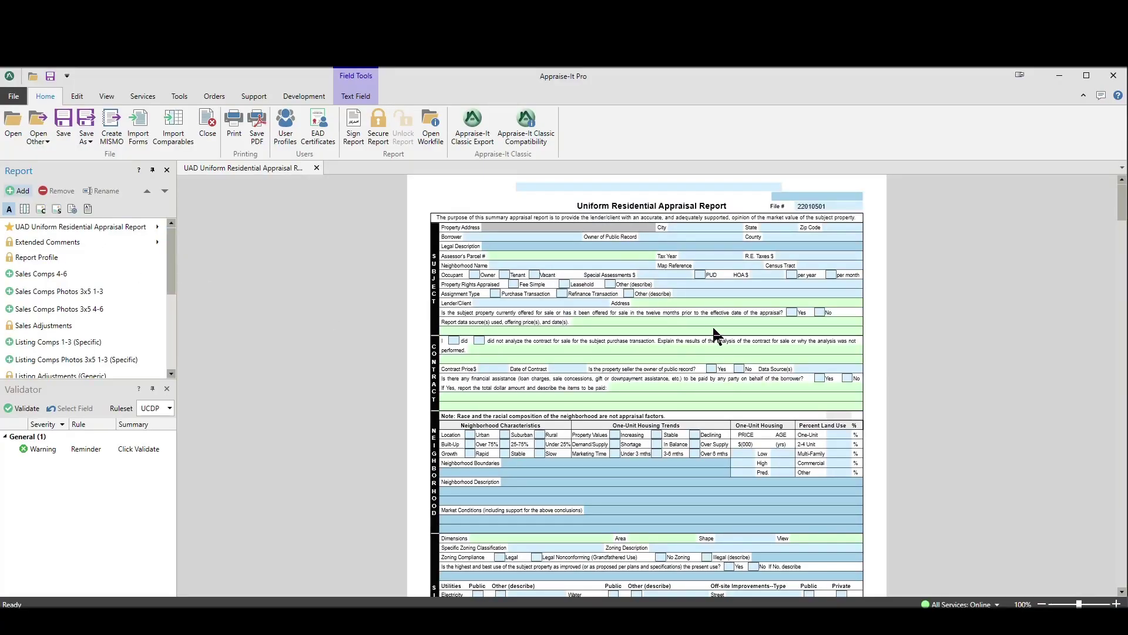
Start a forms import into the blank Uniform Residential Appraisal Report and load Report (2).rpti from Downloads as the source file.
{"action": "scroll", "coordinate": [685, 301], "scroll_direction": "down", "scroll_amount": 2}
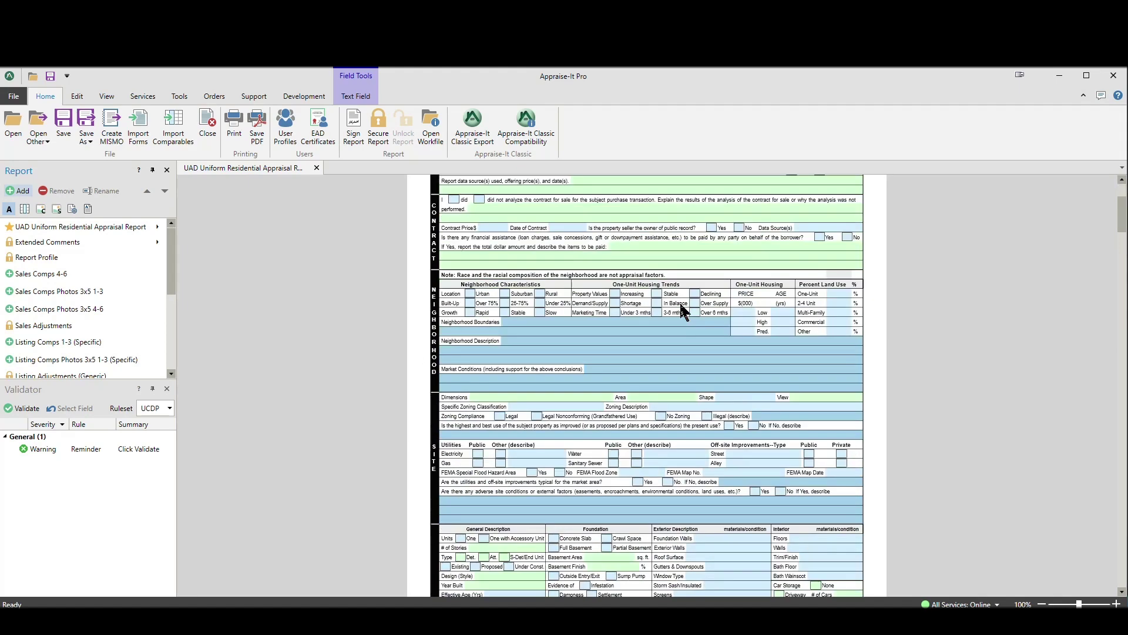
{"action": "scroll", "coordinate": [683, 306], "scroll_direction": "up", "scroll_amount": 2}
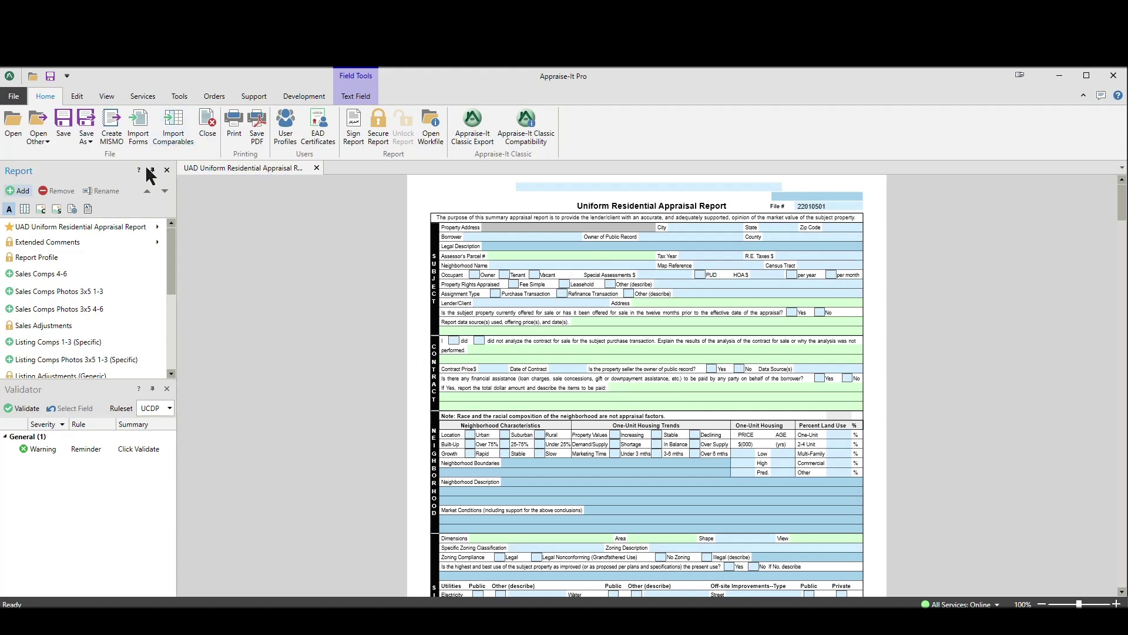
{"action": "left_click", "coordinate": [140, 129]}
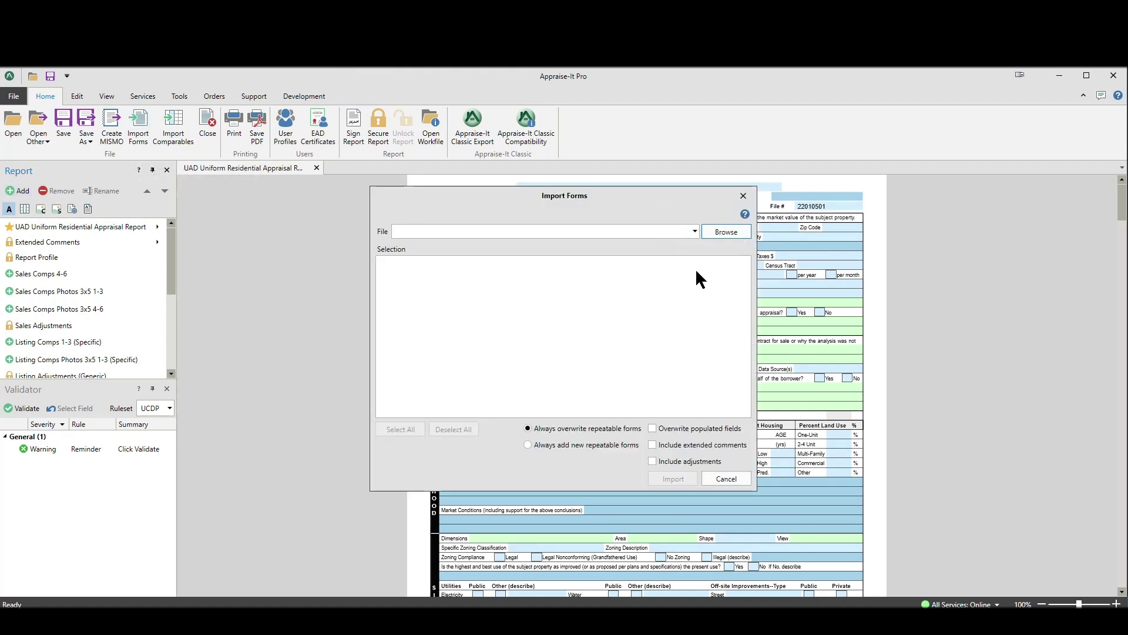
{"action": "left_click", "coordinate": [724, 238]}
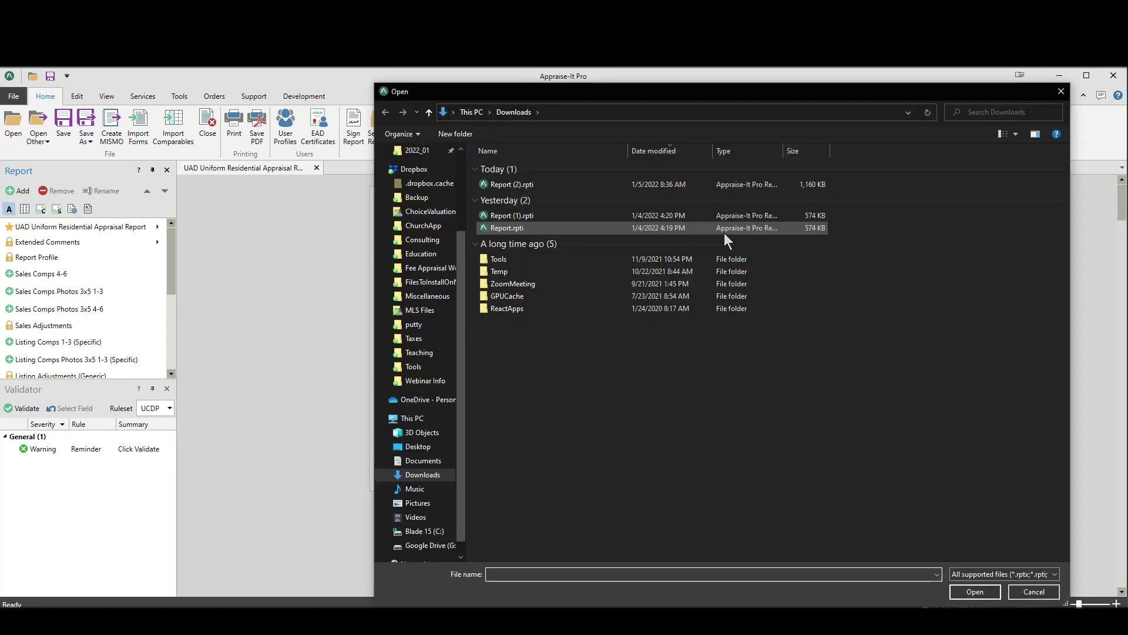
{"action": "left_click", "coordinate": [682, 184]}
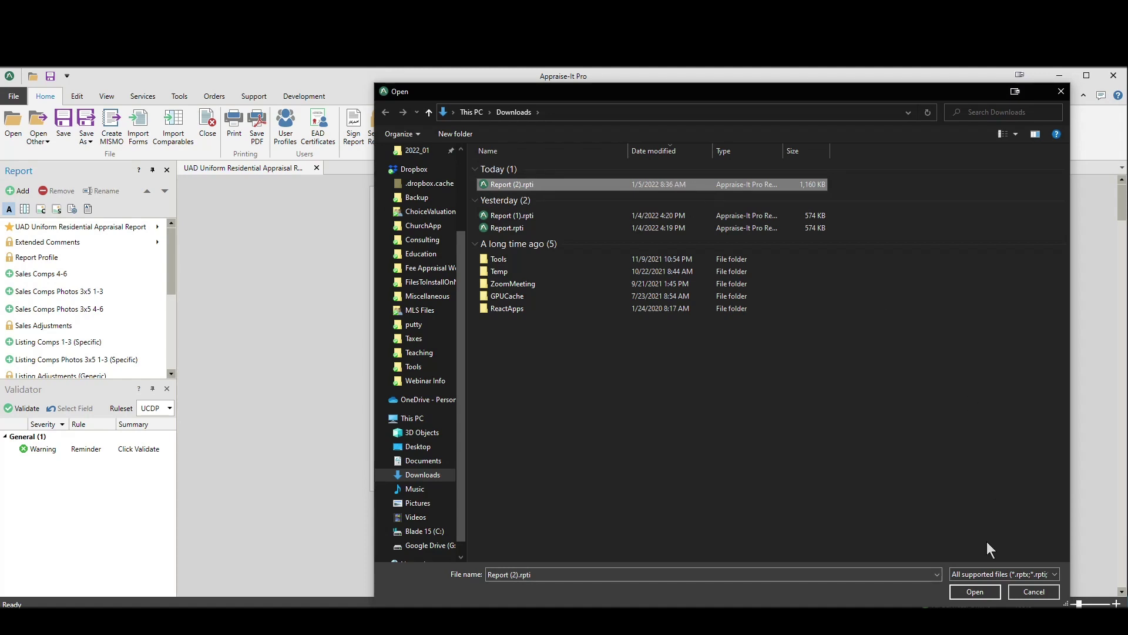
{"action": "left_click", "coordinate": [593, 181]}
{"action": "left_click", "coordinate": [532, 214]}
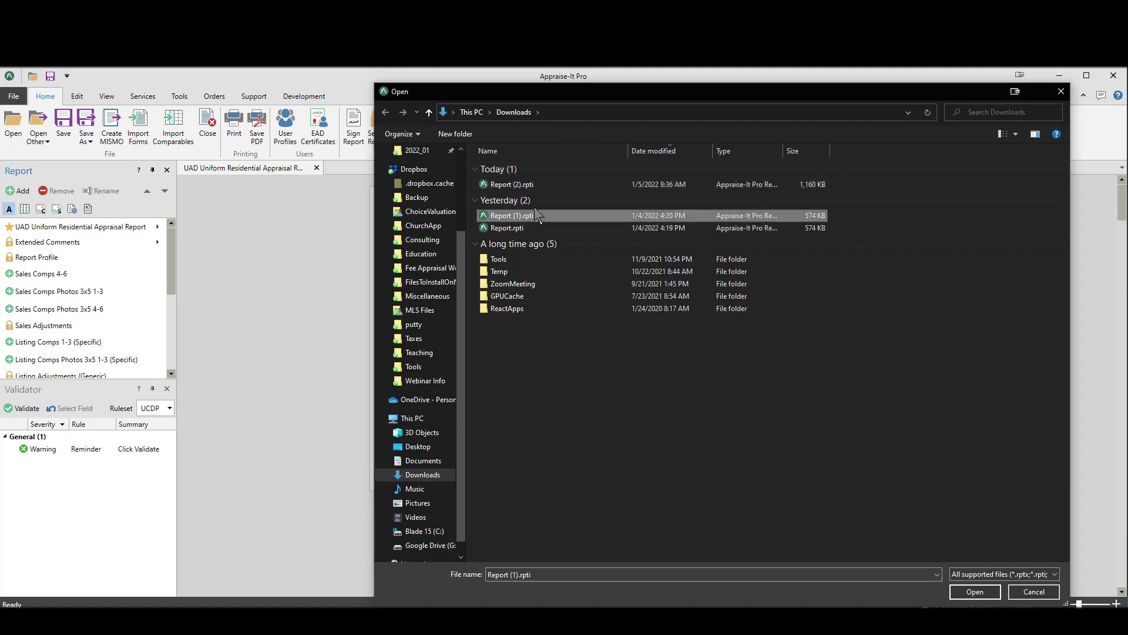
{"action": "left_click", "coordinate": [535, 185]}
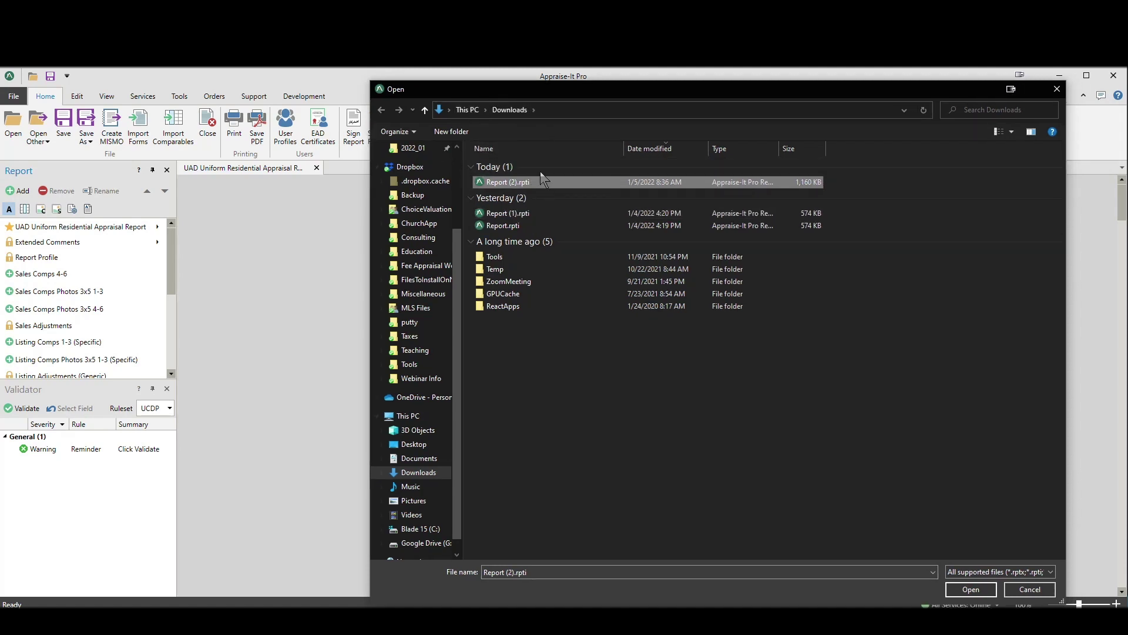
{"action": "scroll", "coordinate": [416, 188], "scroll_direction": "up", "scroll_amount": 4}
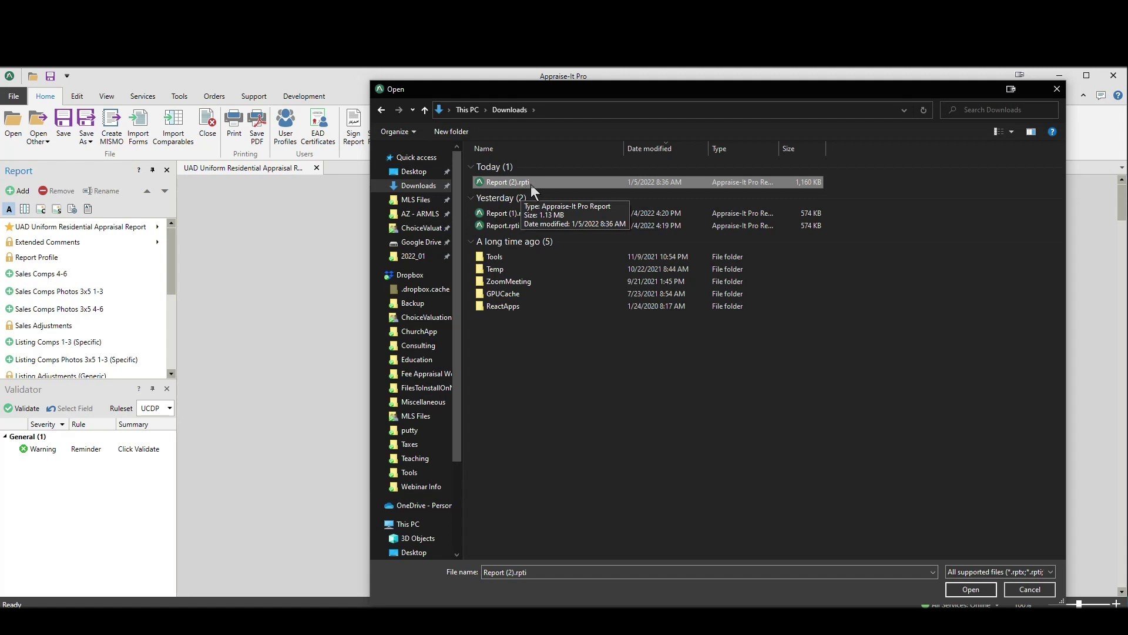
{"action": "left_click", "coordinate": [971, 589]}
Import all the forms, overwriting repeatable forms and populated fields and including extended comments and adjustments, and accept overwriting the report data.
{"action": "mouse_move", "coordinate": [748, 303]}
{"action": "left_mouse_down"}
{"action": "mouse_move", "coordinate": [739, 340]}
{"action": "mouse_move", "coordinate": [738, 287]}
{"action": "left_mouse_up"}
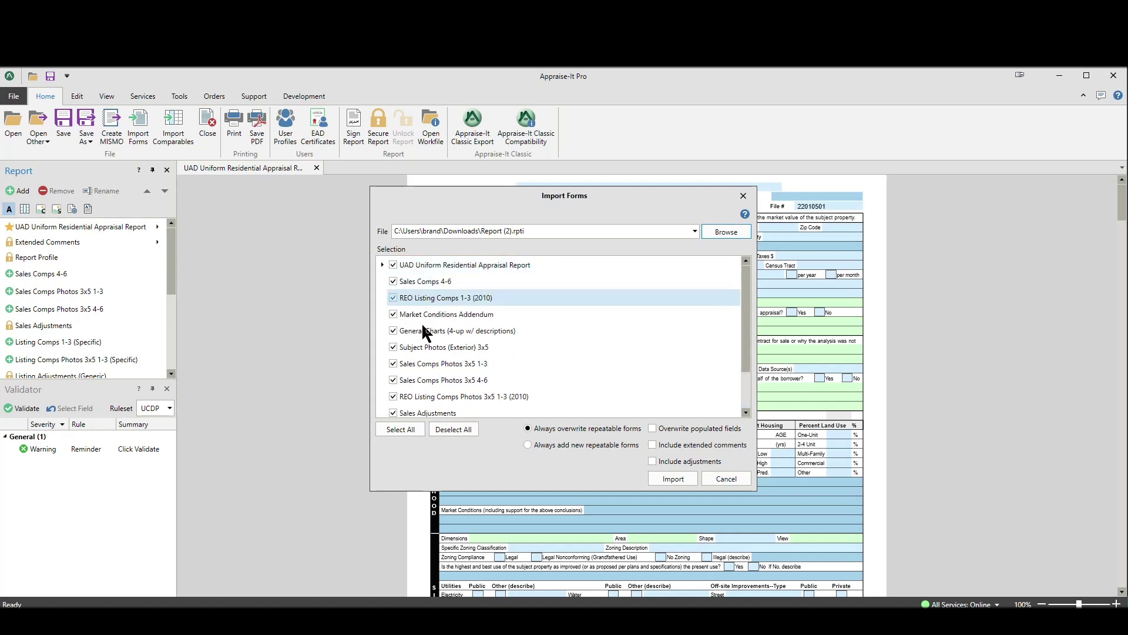
{"action": "left_click_drag", "start_coordinate": [745, 333], "coordinate": [731, 381]}
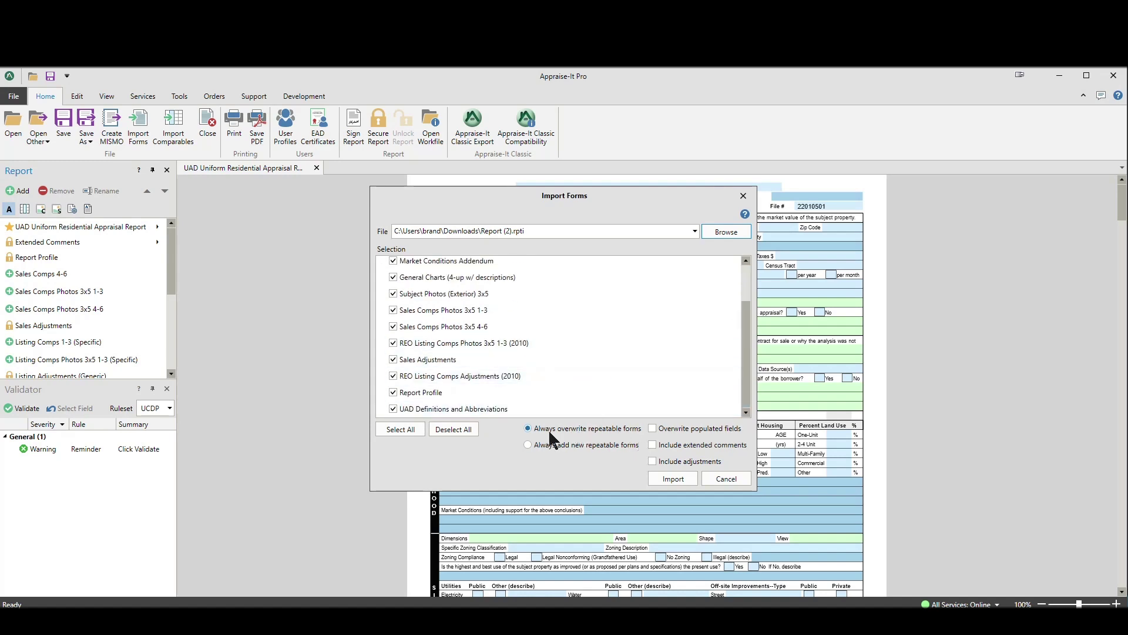
{"action": "left_click", "coordinate": [653, 427]}
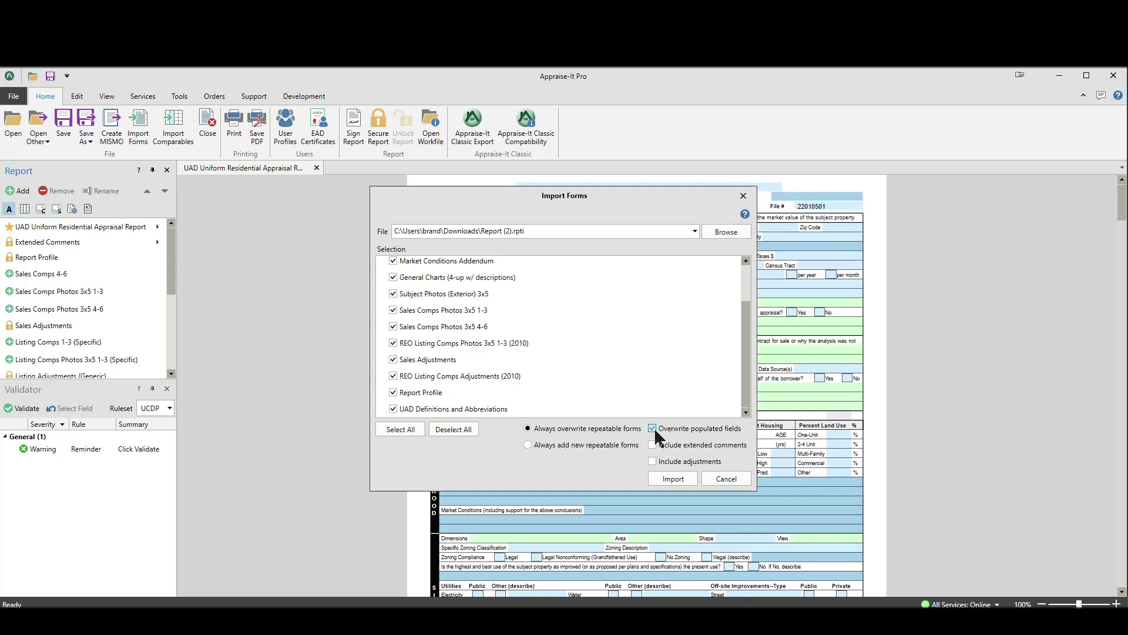
{"action": "left_click_drag", "start_coordinate": [686, 199], "coordinate": [375, 194]}
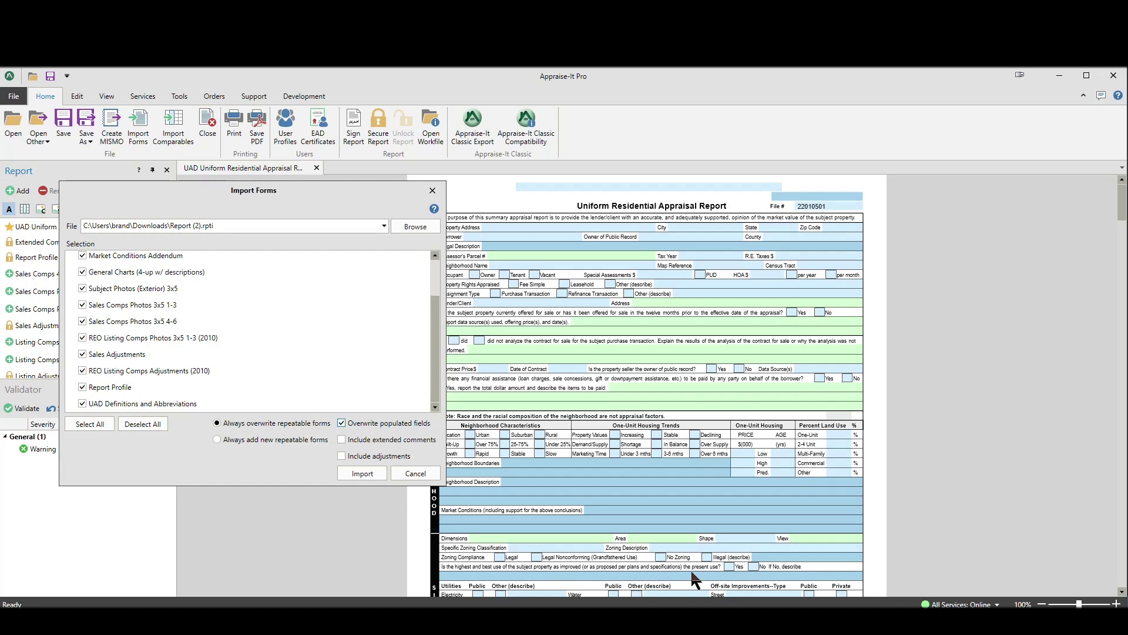
{"action": "left_click", "coordinate": [343, 424]}
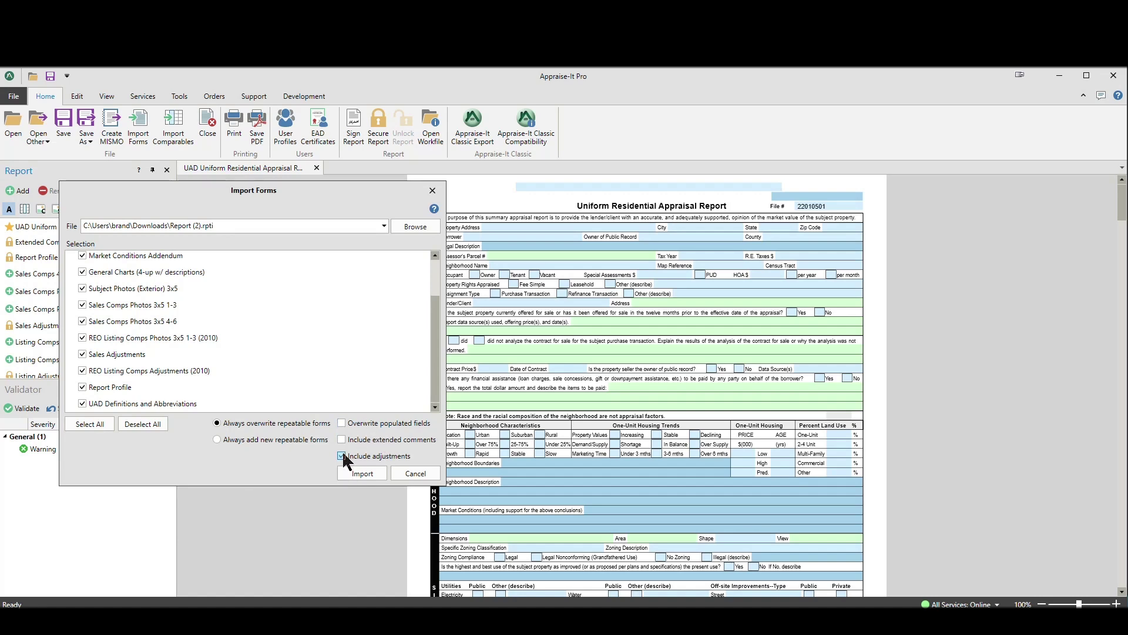
{"action": "left_click", "coordinate": [341, 423]}
{"action": "left_click", "coordinate": [341, 439]}
{"action": "left_click", "coordinate": [341, 455]}
{"action": "left_click", "coordinate": [341, 423]}
{"action": "left_click", "coordinate": [366, 478]}
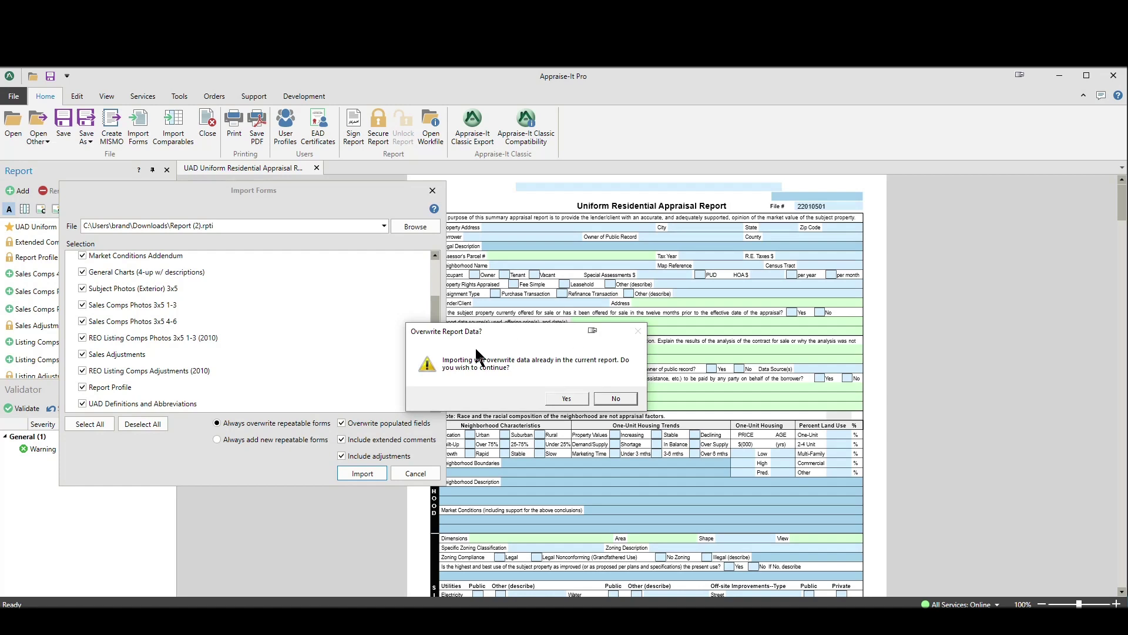
{"action": "left_click", "coordinate": [565, 399]}
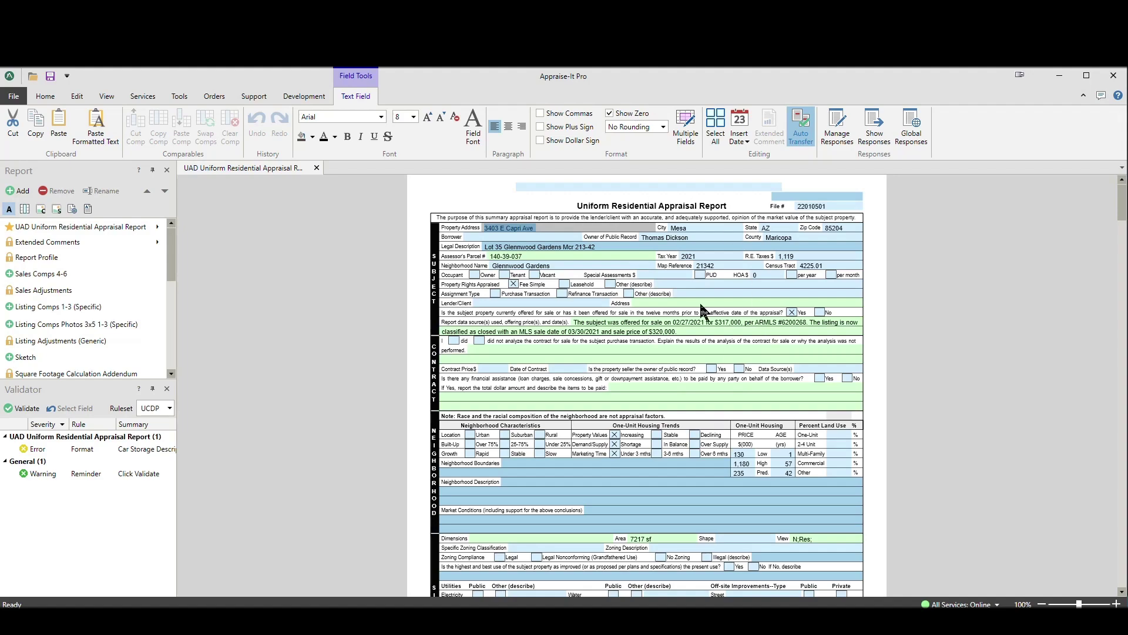
Look through the imported data on the appraisal report's subject, improvements, sales comparison and reconciliation sections.
{"action": "scroll", "coordinate": [684, 313], "scroll_direction": "down", "scroll_amount": 15}
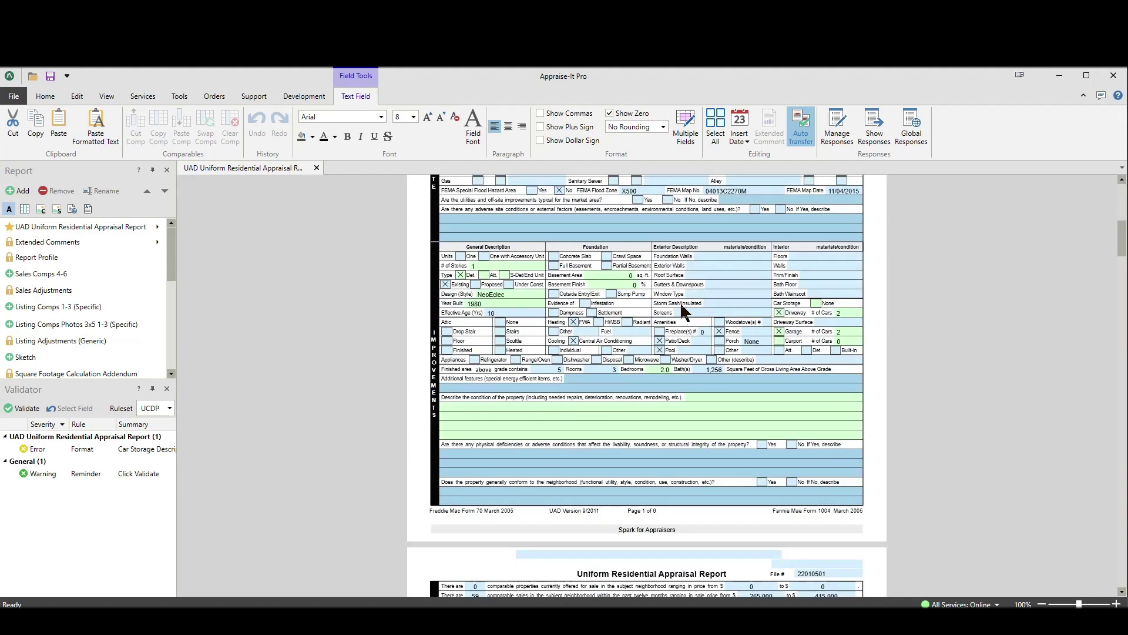
{"action": "scroll", "coordinate": [682, 304], "scroll_direction": "down", "scroll_amount": 8}
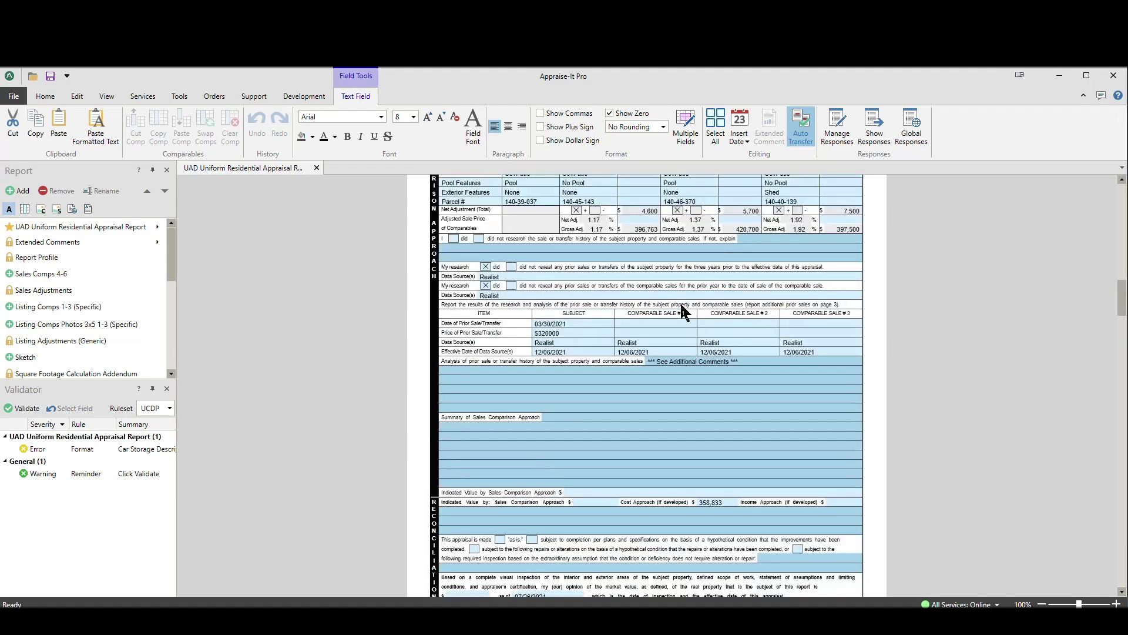
{"action": "scroll", "coordinate": [697, 415], "scroll_direction": "down", "scroll_amount": 5}
{"action": "scroll", "coordinate": [691, 412], "scroll_direction": "up", "scroll_amount": 20}
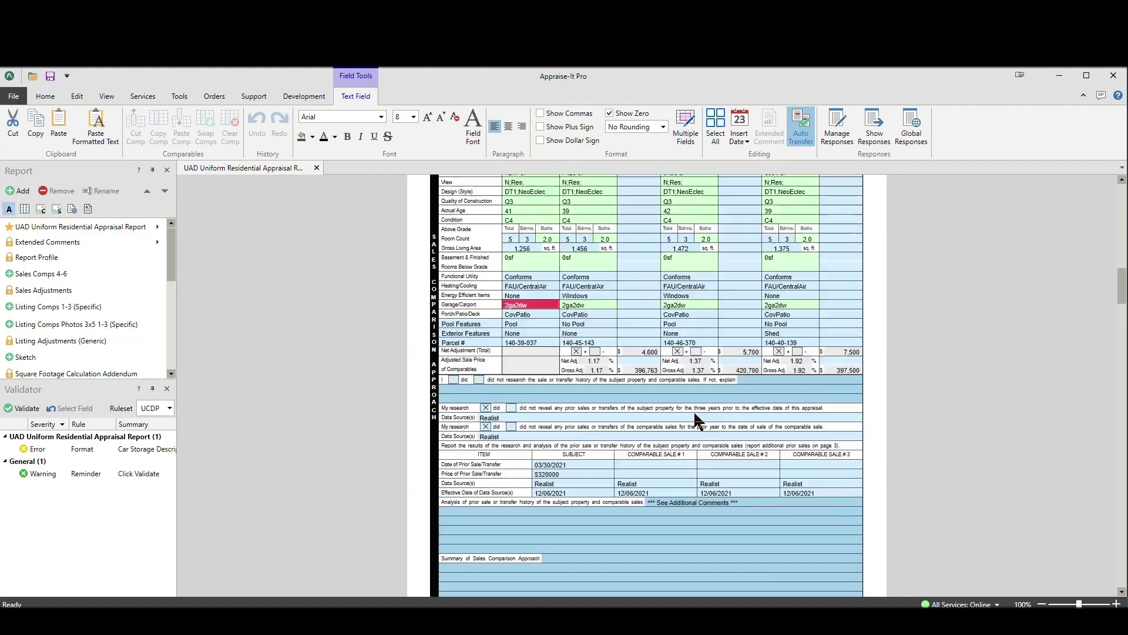
Check the Date of Sale/Time adjustment fields of Comparable Sales 1, 2 and 3 in the sales comparison grid.
{"action": "scroll", "coordinate": [658, 288], "scroll_direction": "down", "scroll_amount": 3}
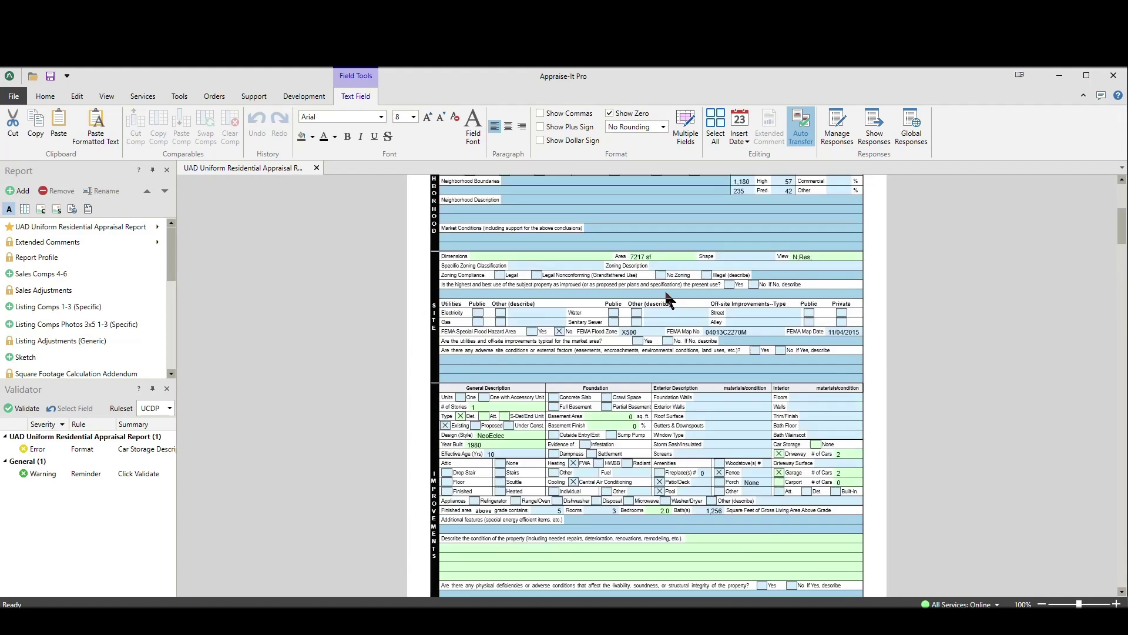
{"action": "left_click", "coordinate": [651, 356]}
{"action": "left_click", "coordinate": [749, 357]}
{"action": "left_click", "coordinate": [845, 356]}
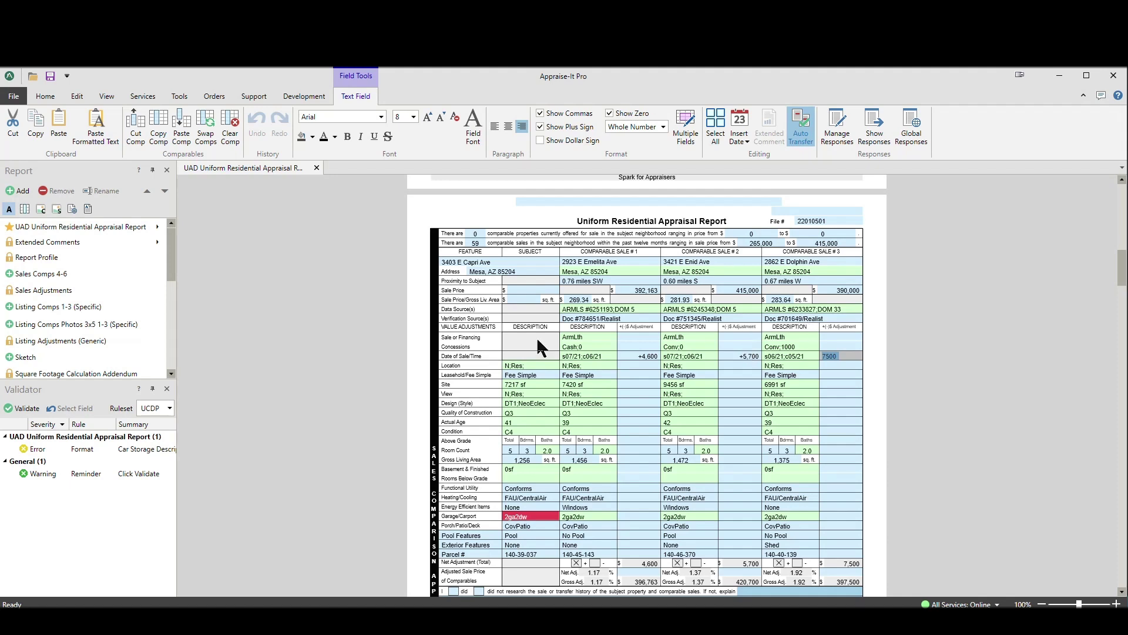
Open the Sales Comps 4-6 form to view the additional comparables.
{"action": "left_click", "coordinate": [47, 273]}
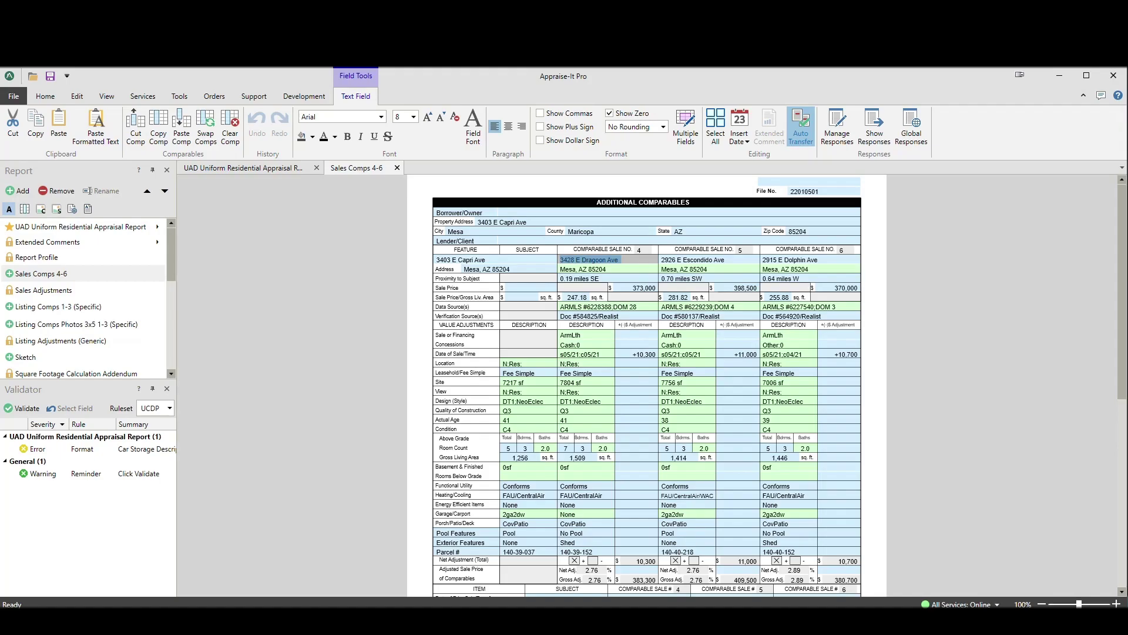
Switch to Spark in the browser and start over with a new report using the effective date 01/05/2022.
{"action": "key", "text": "alt+Tab"}
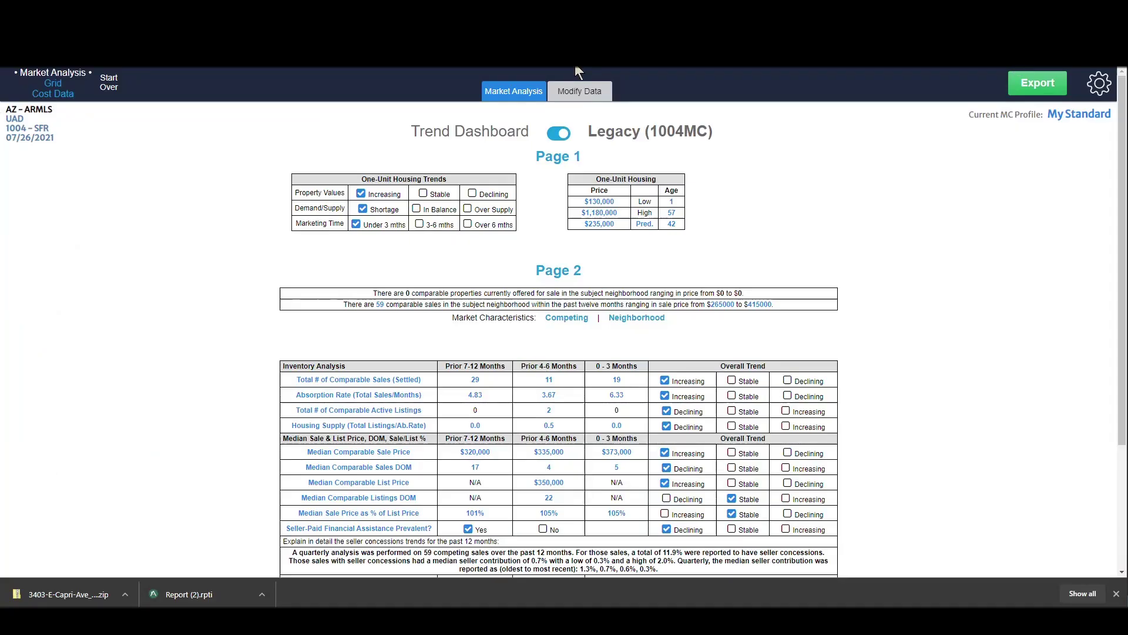
{"action": "left_click", "coordinate": [109, 93]}
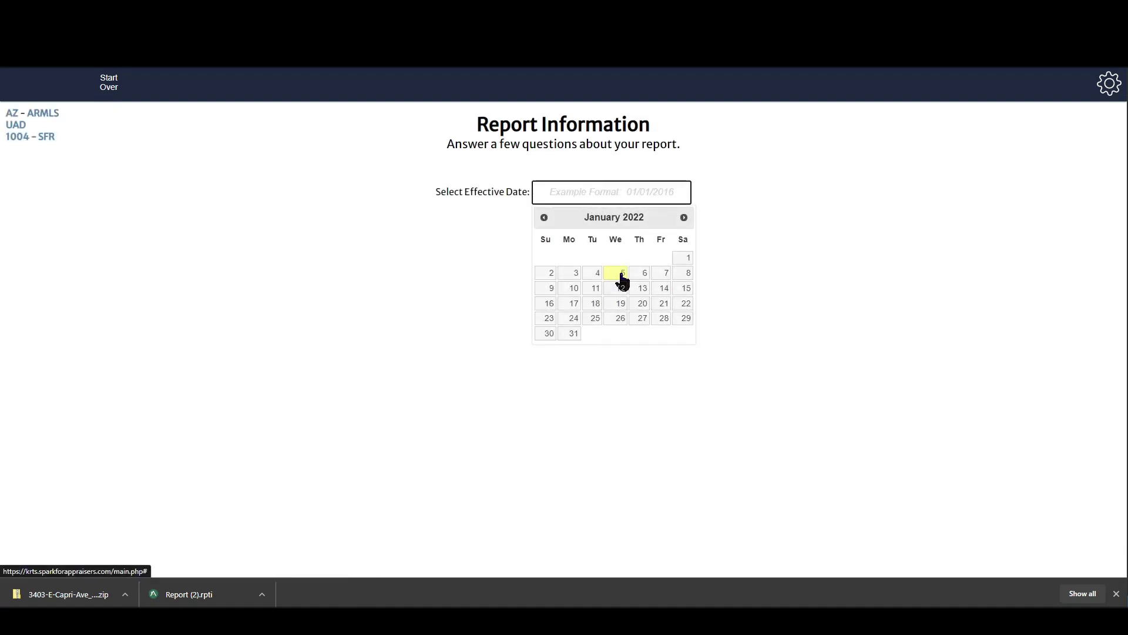
{"action": "left_click", "coordinate": [618, 272]}
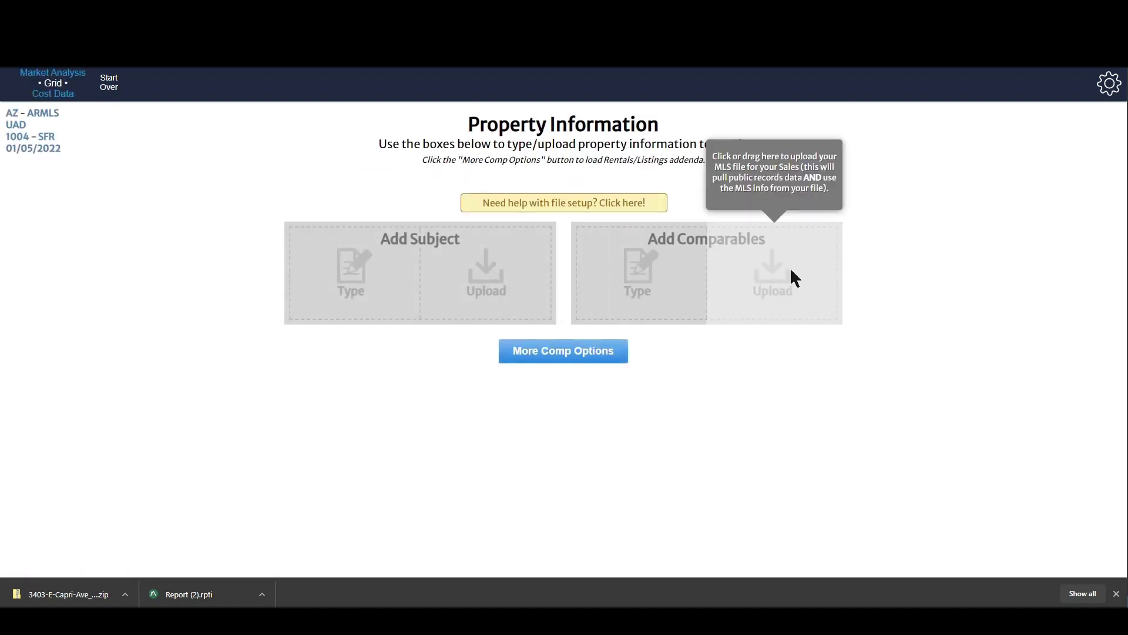
Upload 3_SFRGrid.csv from the AZ - ARMLS folder as the comparables MLS file and continue to the sales grid.
{"action": "left_click", "coordinate": [792, 279]}
{"action": "scroll", "coordinate": [53, 147], "scroll_direction": "up", "scroll_amount": 10}
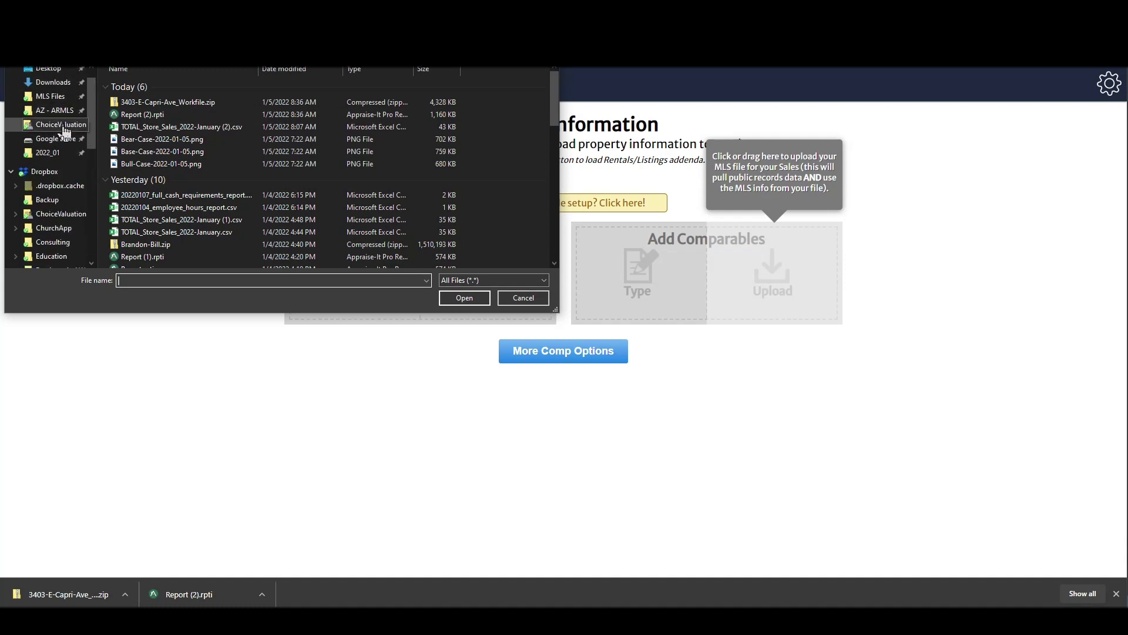
{"action": "left_click", "coordinate": [54, 109]}
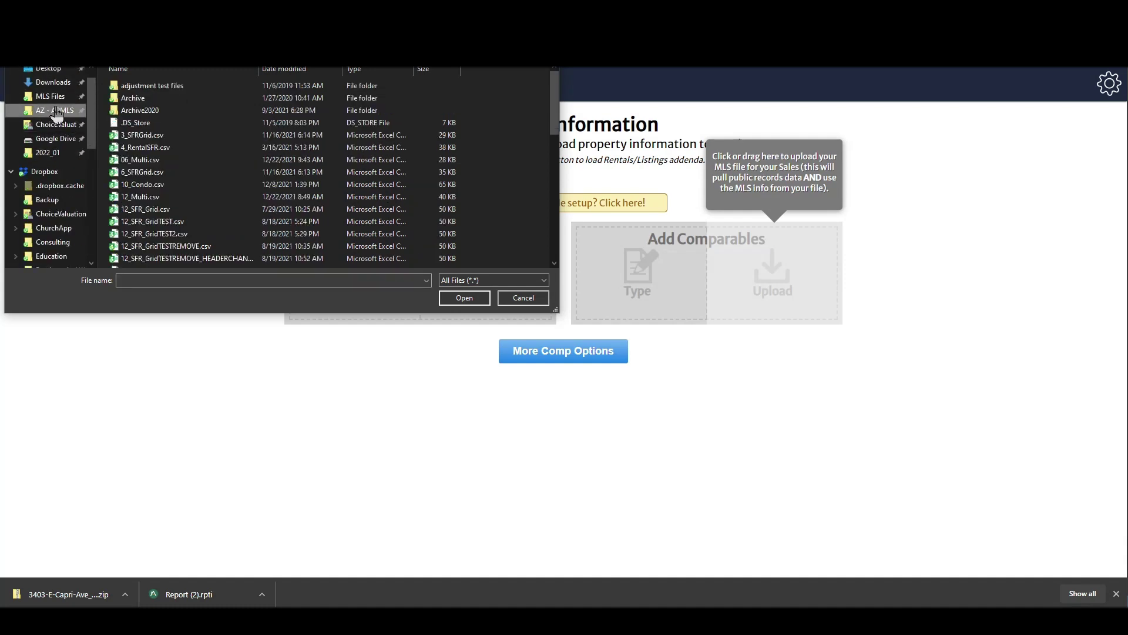
{"action": "double_click", "coordinate": [140, 135]}
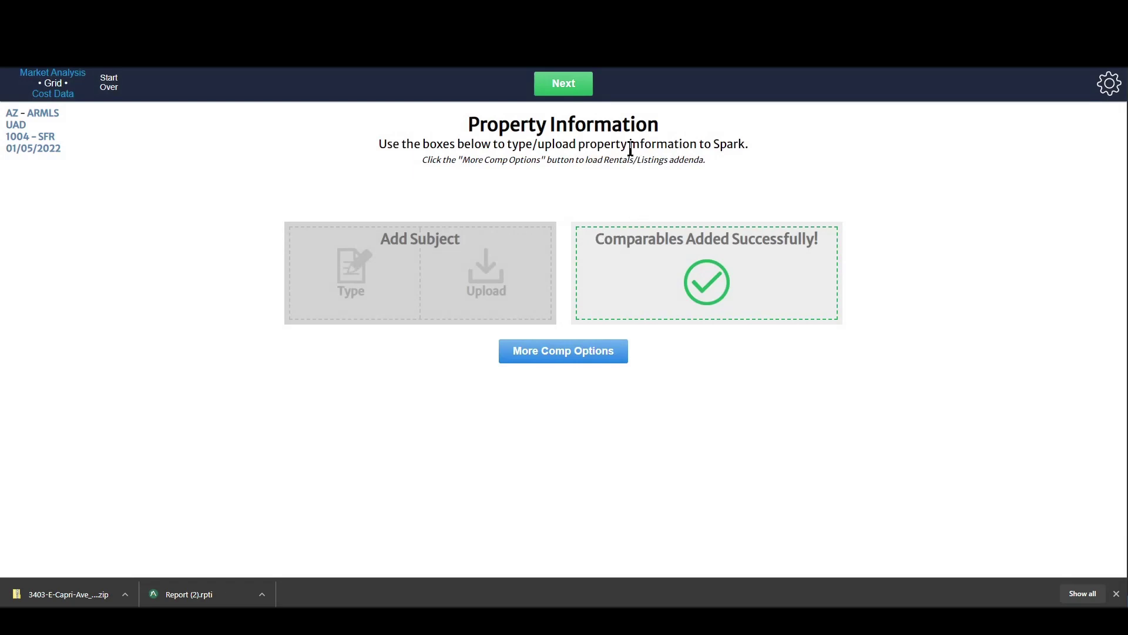
{"action": "left_click", "coordinate": [570, 86]}
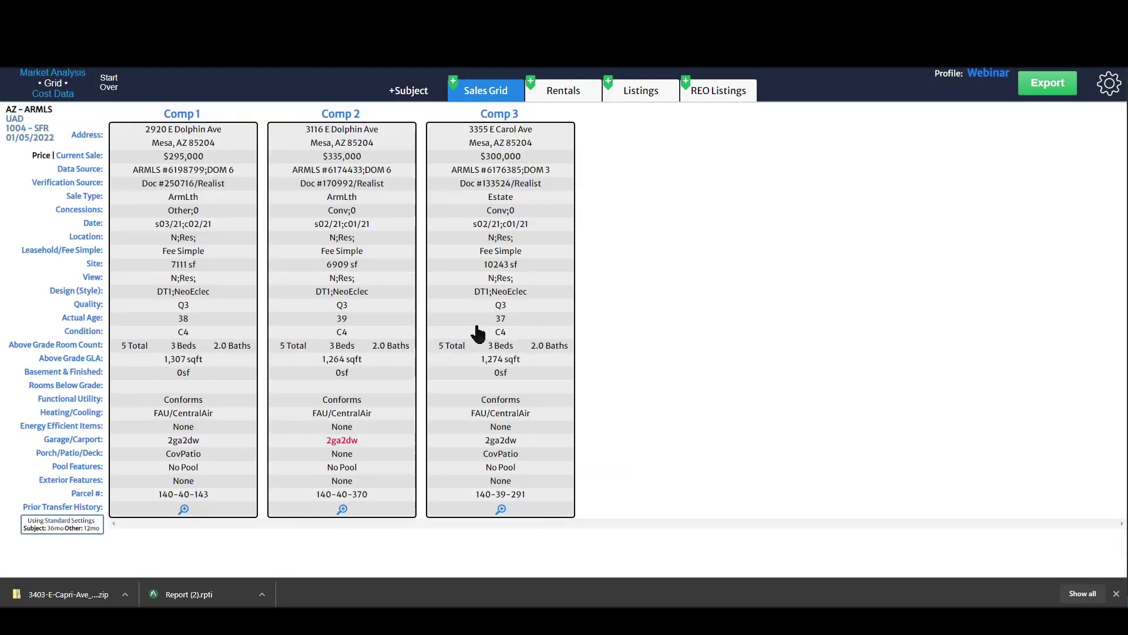
Export the sales grid with the existing export settings and download its workfile.
{"action": "left_click", "coordinate": [1045, 86]}
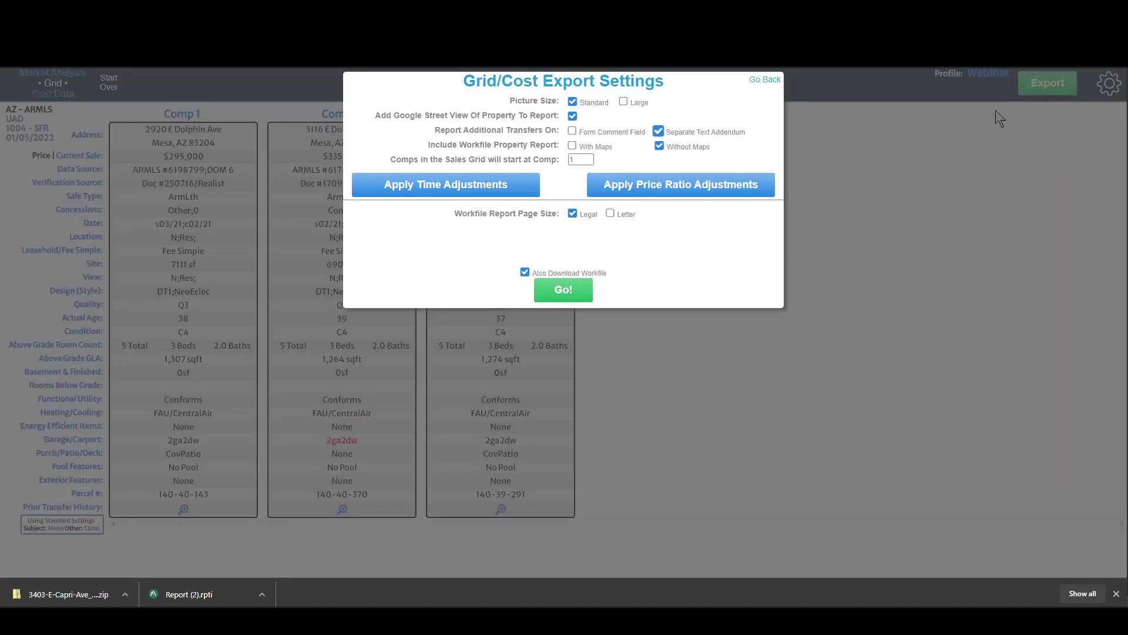
{"action": "left_click", "coordinate": [574, 297]}
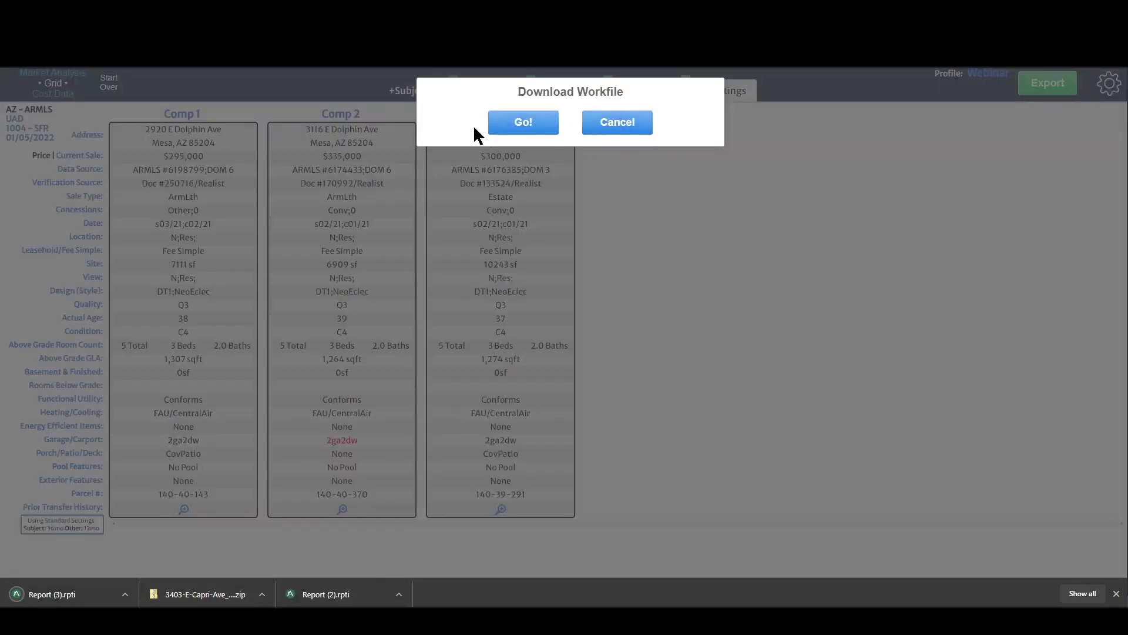
{"action": "left_click", "coordinate": [514, 125]}
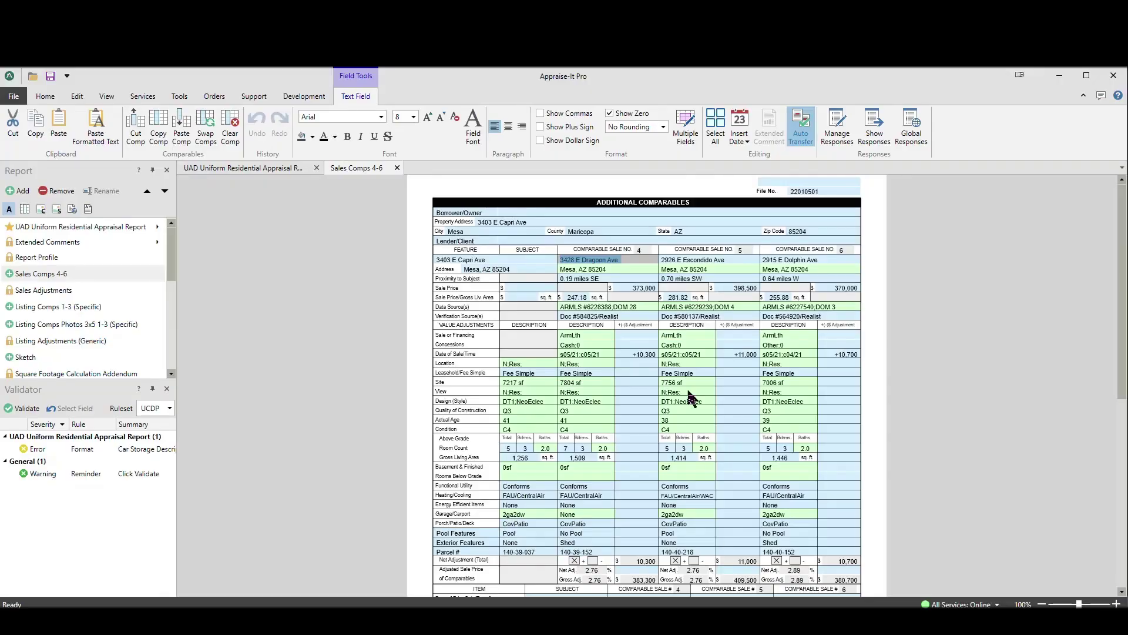
Switch to Appraise-It Pro, import the three sales comparables from Report (3).rpti in Downloads without overwriting existing ones, and open the Sales Comps 7-9 form.
{"action": "scroll", "coordinate": [625, 283], "scroll_direction": "down", "scroll_amount": 3}
{"action": "left_click", "coordinate": [46, 96]}
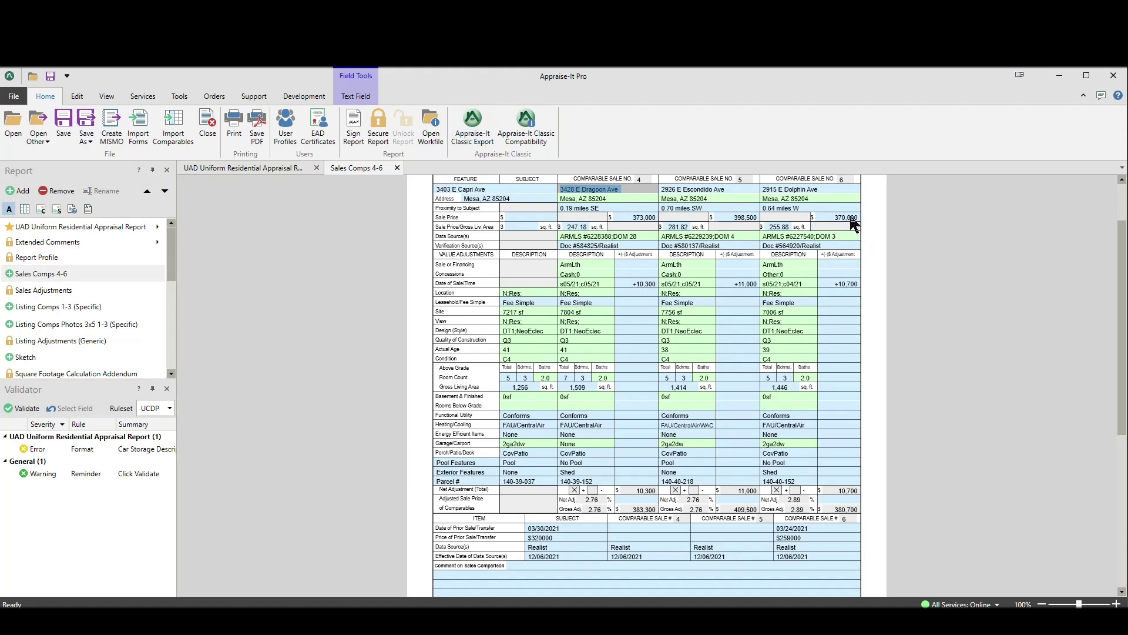
{"action": "left_click", "coordinate": [174, 131]}
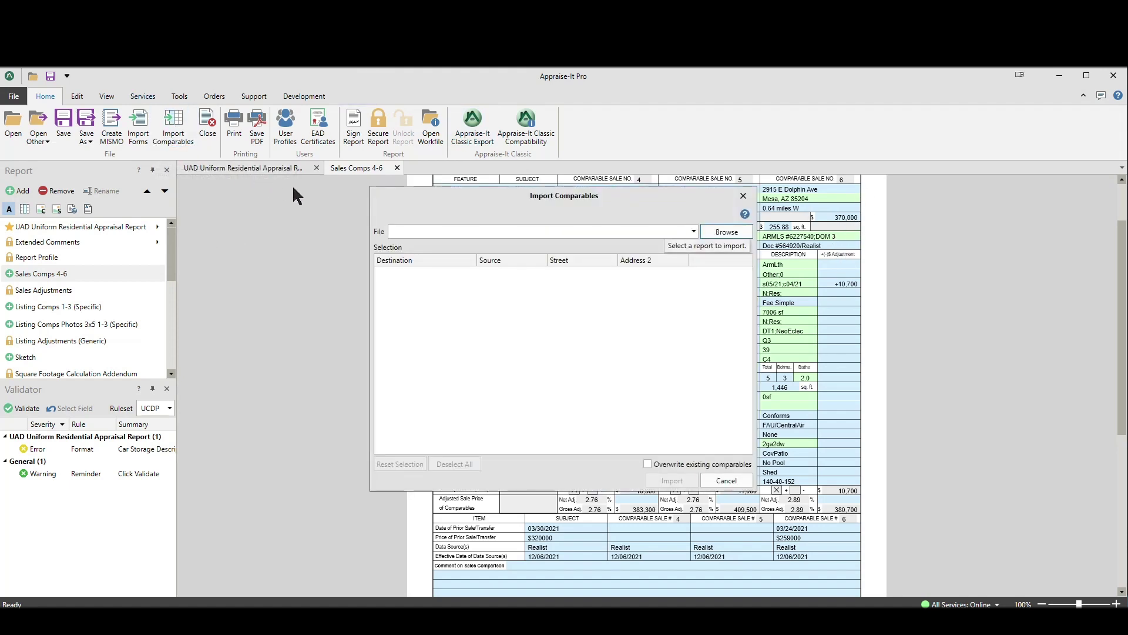
{"action": "left_click", "coordinate": [726, 232]}
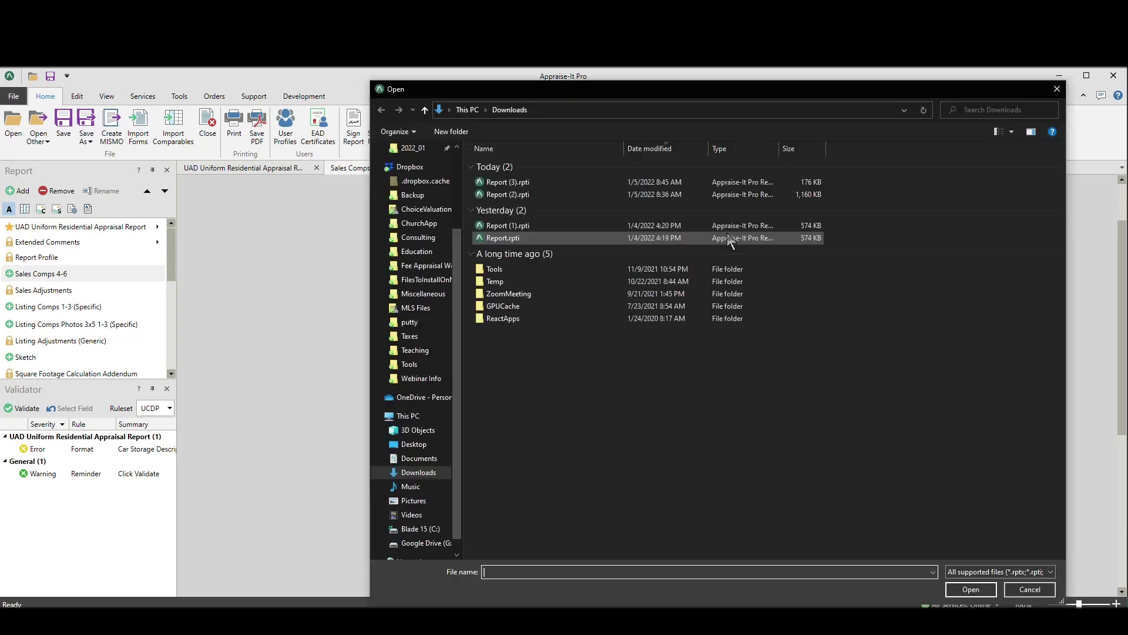
{"action": "left_click", "coordinate": [517, 184]}
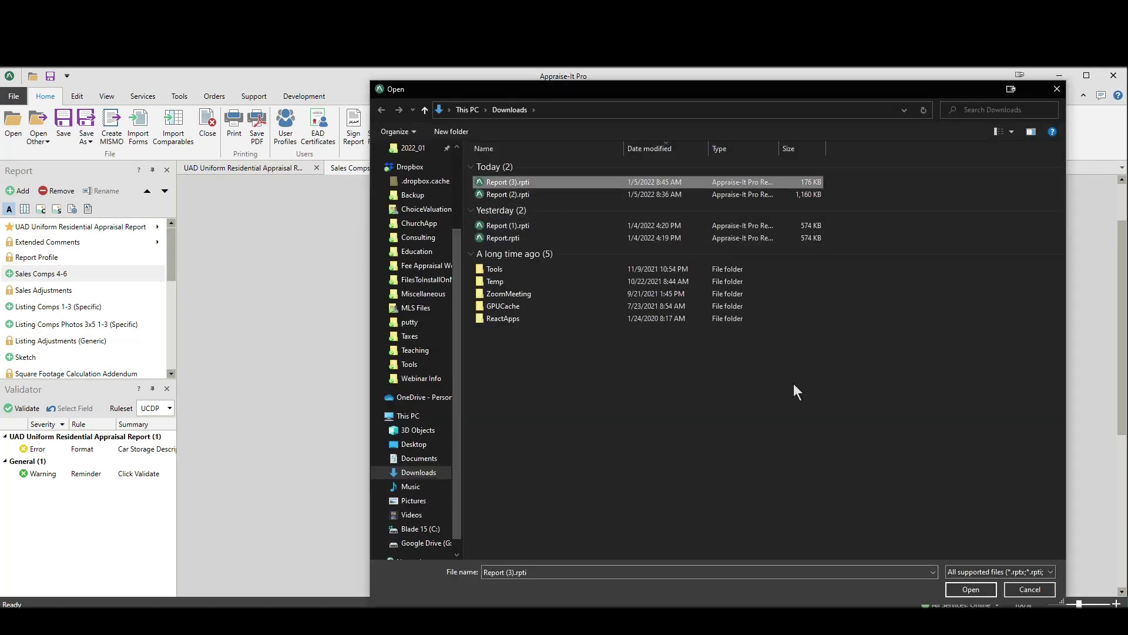
{"action": "left_click", "coordinate": [971, 589]}
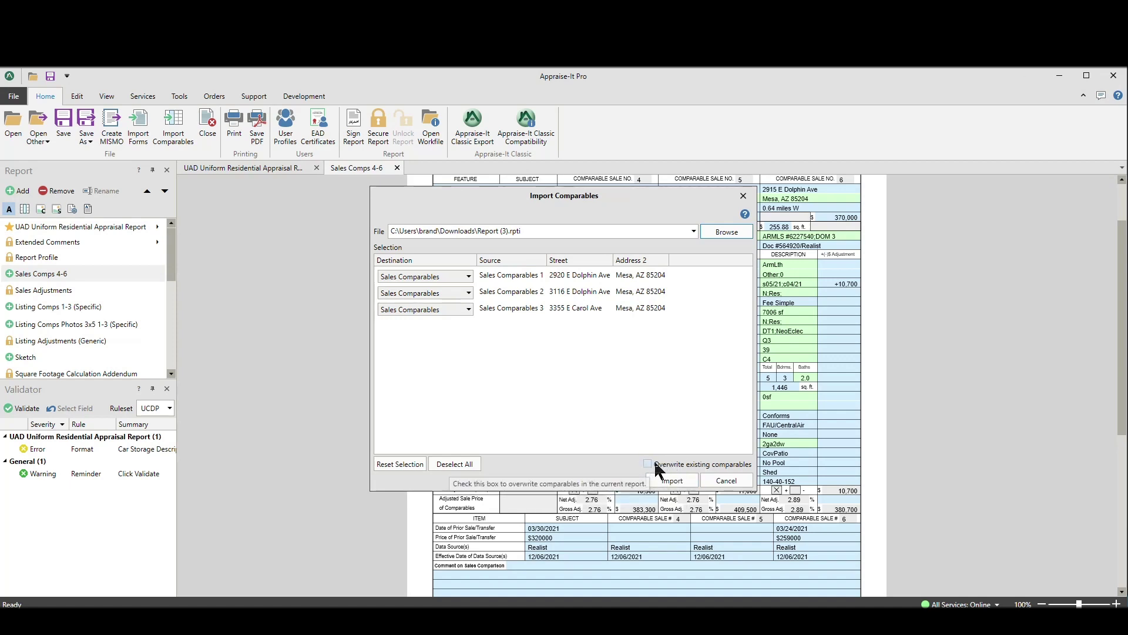
{"action": "left_click", "coordinate": [670, 481]}
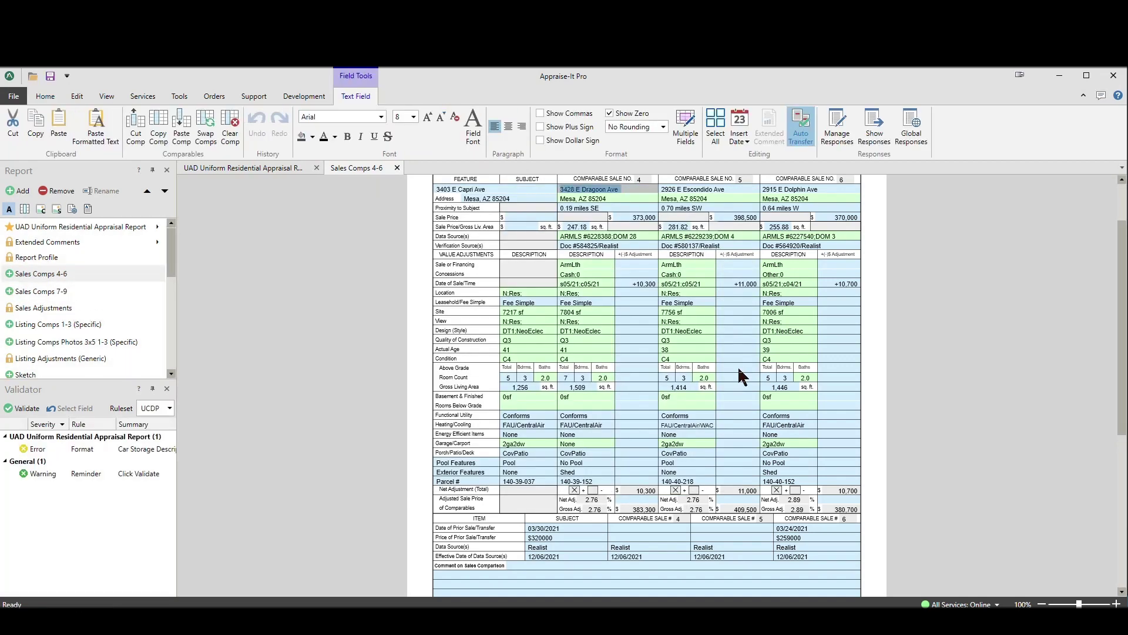
{"action": "left_click", "coordinate": [56, 292]}
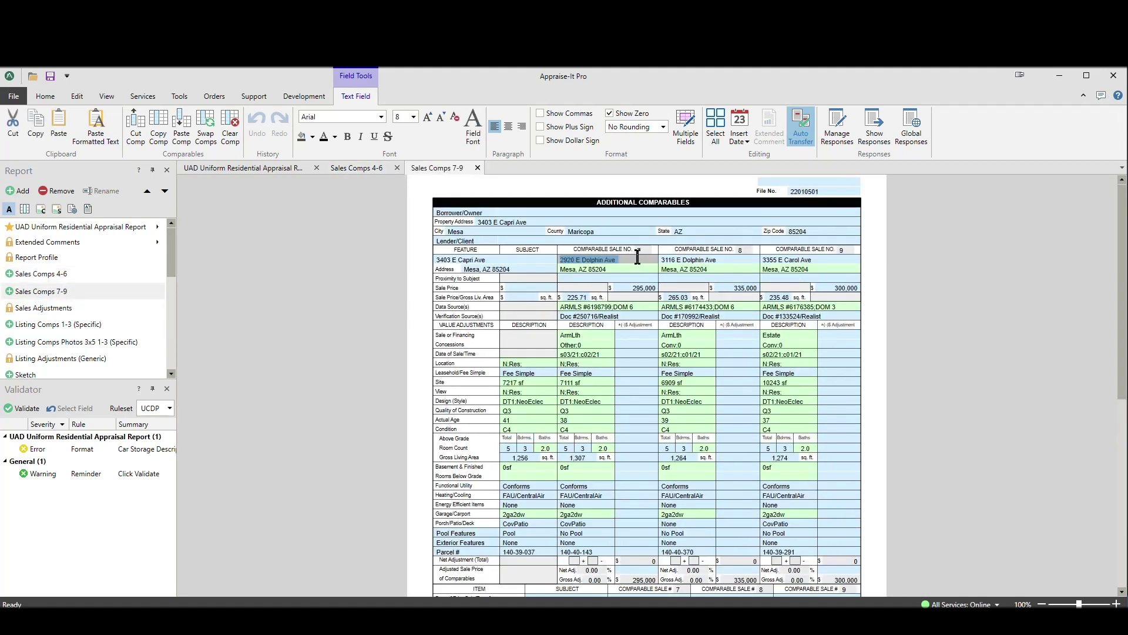